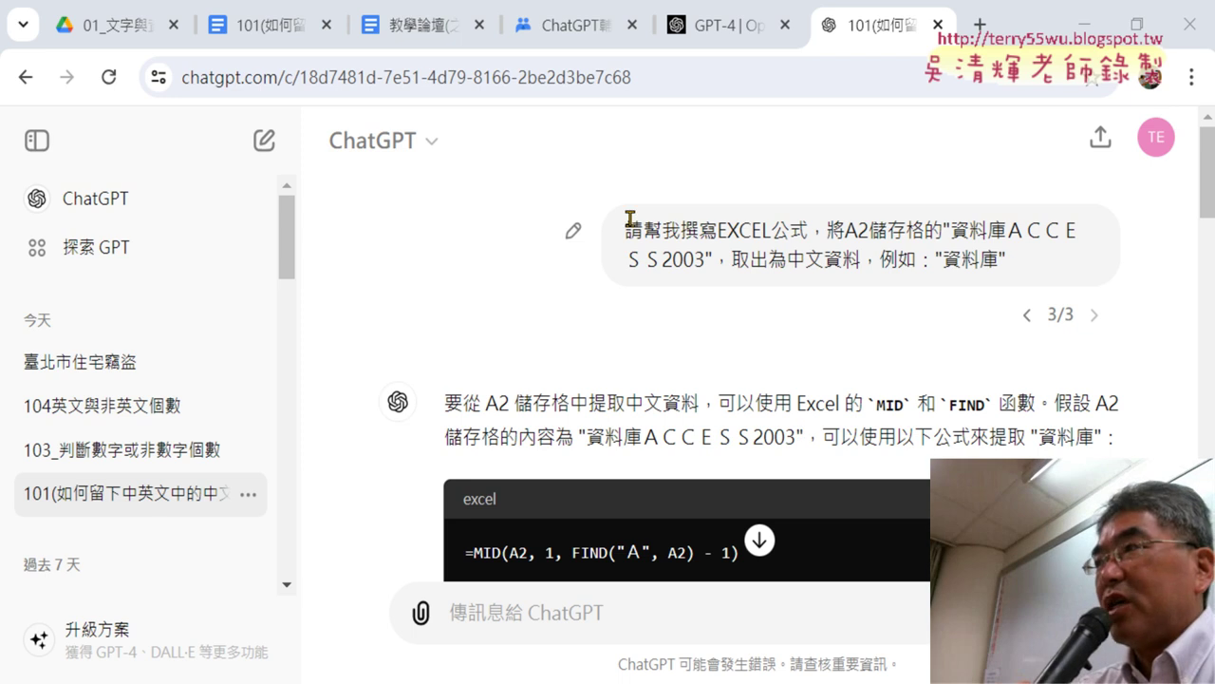
- Highlight 資料庫 in the prompt and the FIND part of the reply's =MID(A2, 1, FIND("Ａ", A2) - 1) formula
{"action": "left_click_drag", "start_coordinate": [942, 259], "coordinate": [993, 259]}
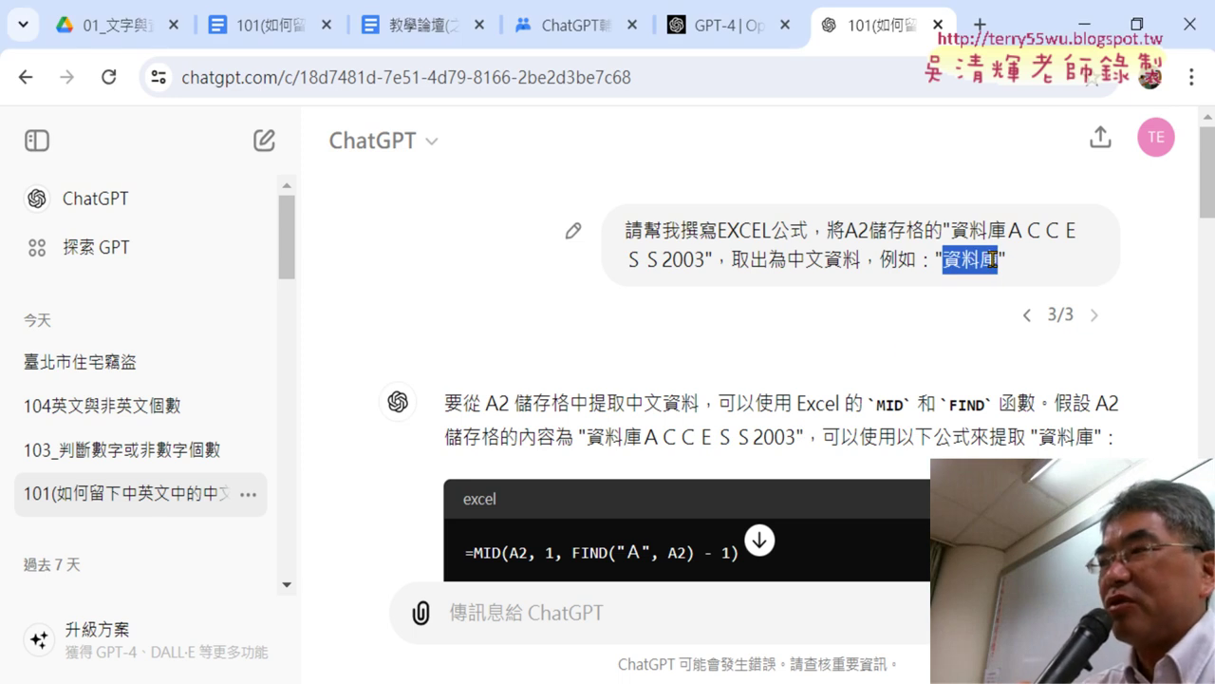
{"action": "scroll", "coordinate": [466, 317], "scroll_direction": "down", "scroll_amount": 3}
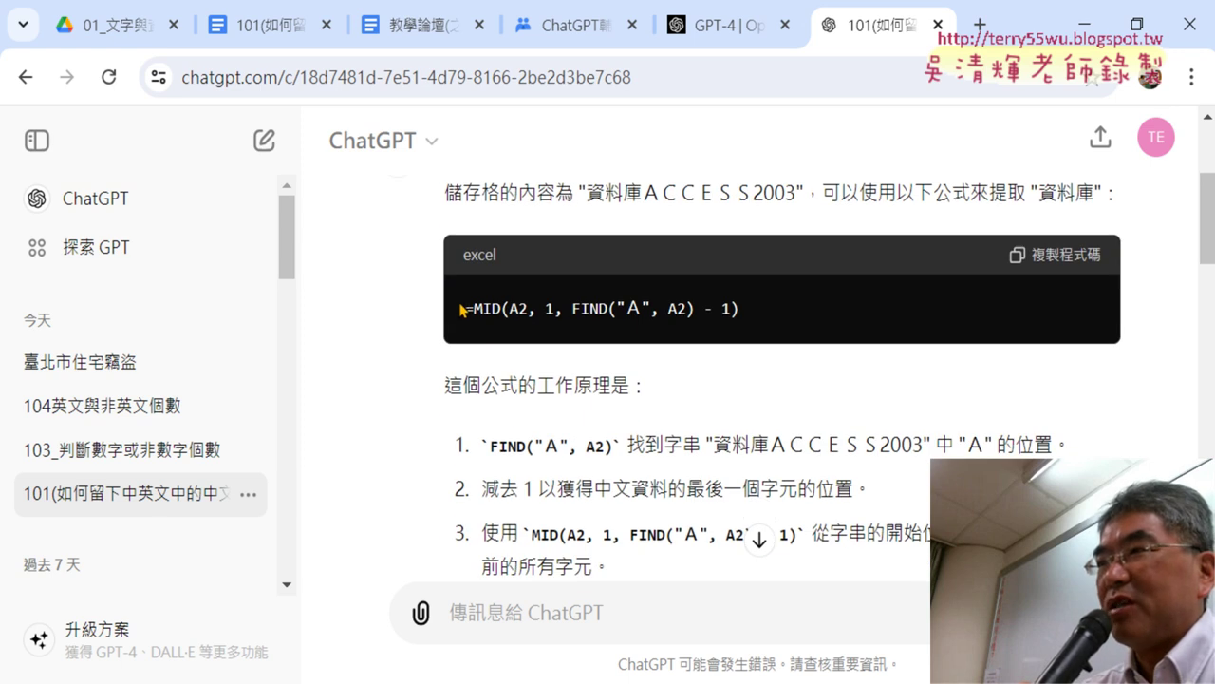
{"action": "left_click_drag", "start_coordinate": [461, 309], "coordinate": [738, 310]}
{"action": "left_click", "coordinate": [562, 307]}
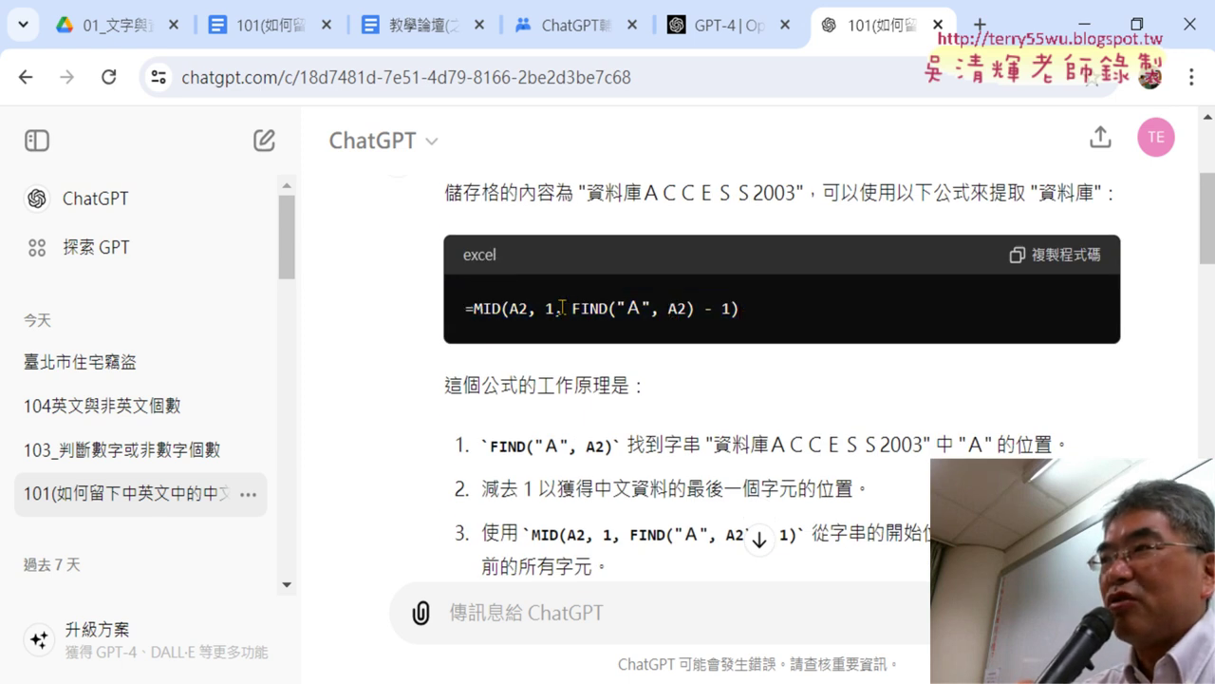
{"action": "left_click_drag", "start_coordinate": [569, 307], "coordinate": [695, 307]}
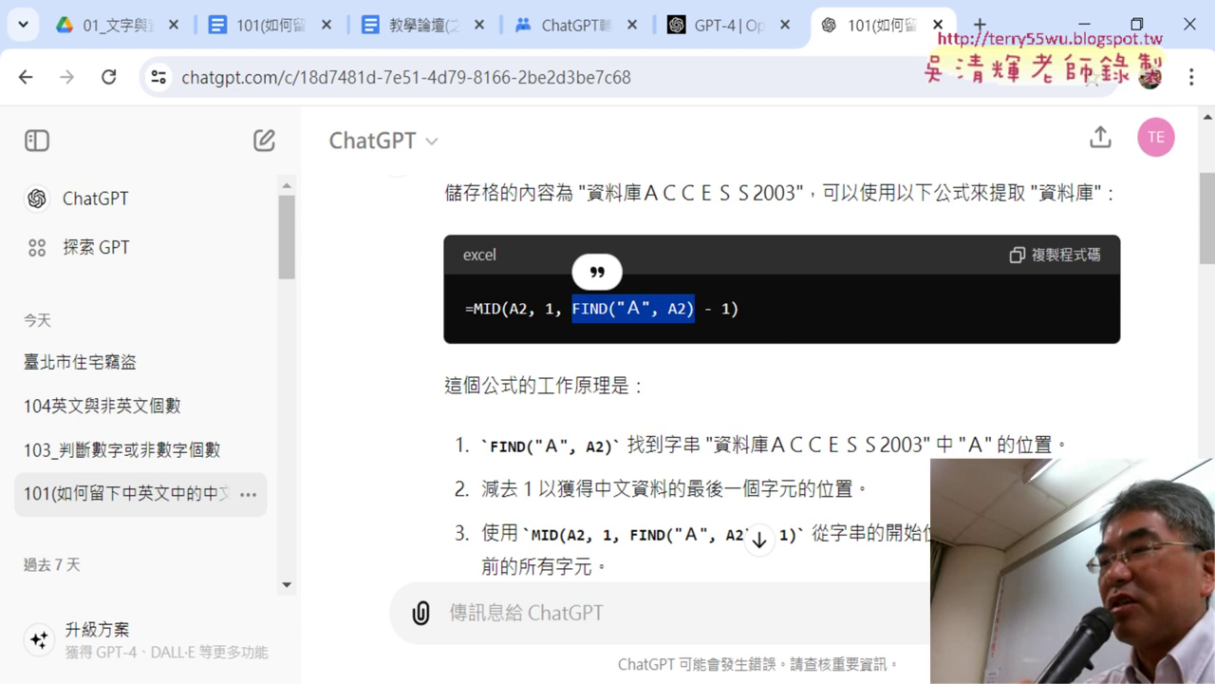
- In Excel, inspect A2's text, highlighting its full-width letter and the Chinese 資料庫
{"action": "key", "text": "alt+Tab"}
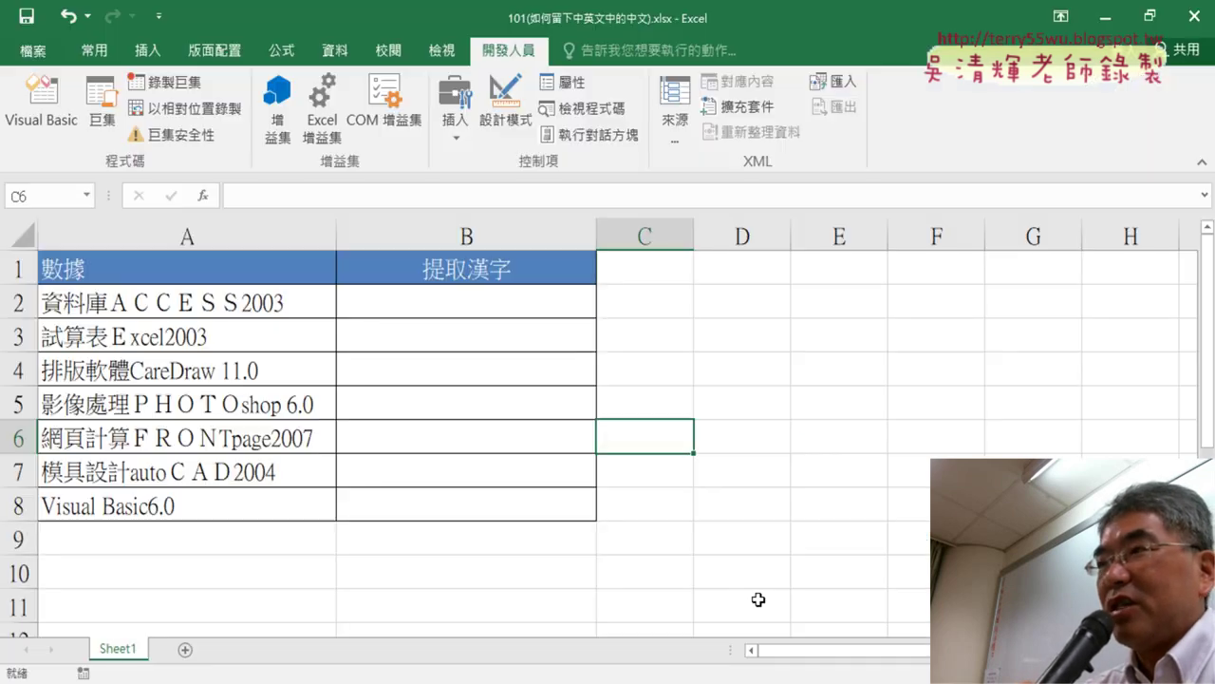
{"action": "left_click", "coordinate": [123, 302]}
{"action": "left_click_drag", "start_coordinate": [116, 300], "coordinate": [129, 302]}
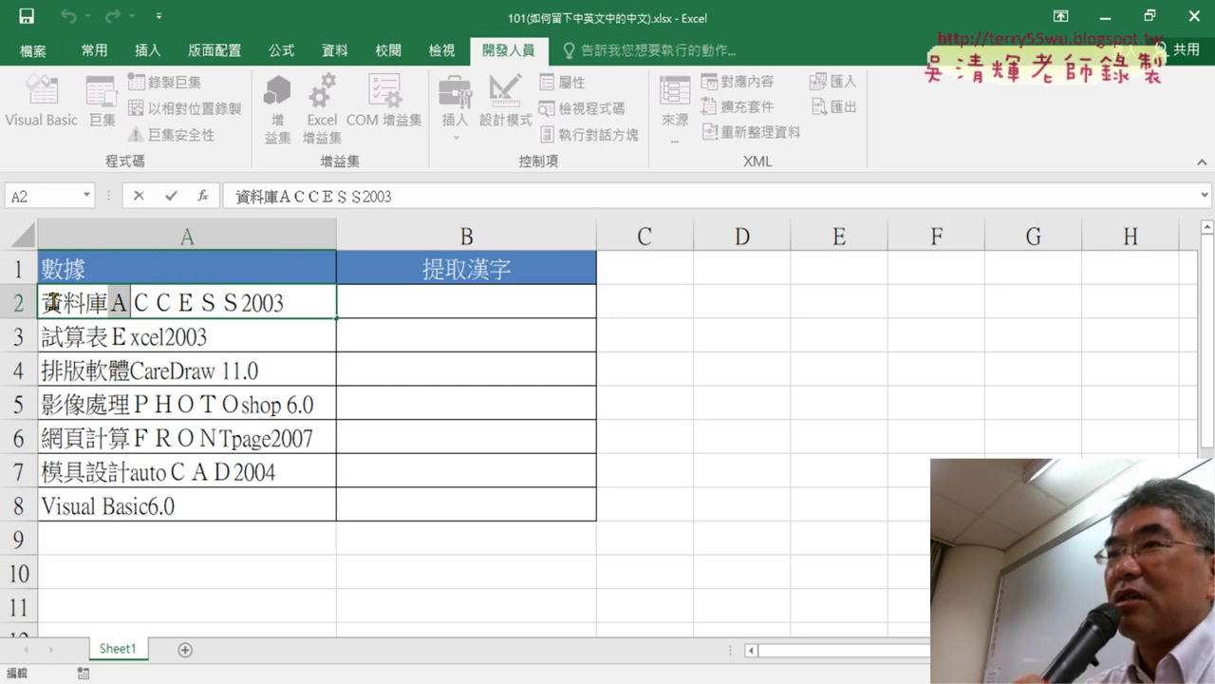
{"action": "left_click_drag", "start_coordinate": [41, 302], "coordinate": [111, 302]}
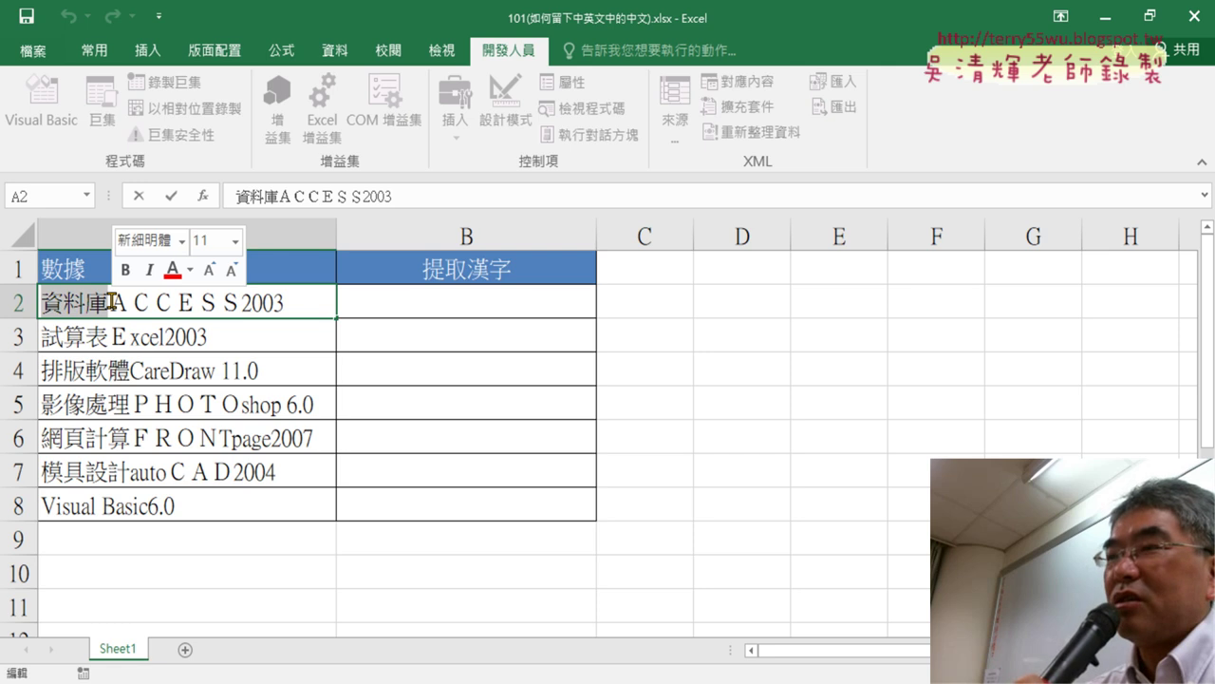
{"action": "left_click", "coordinate": [138, 195]}
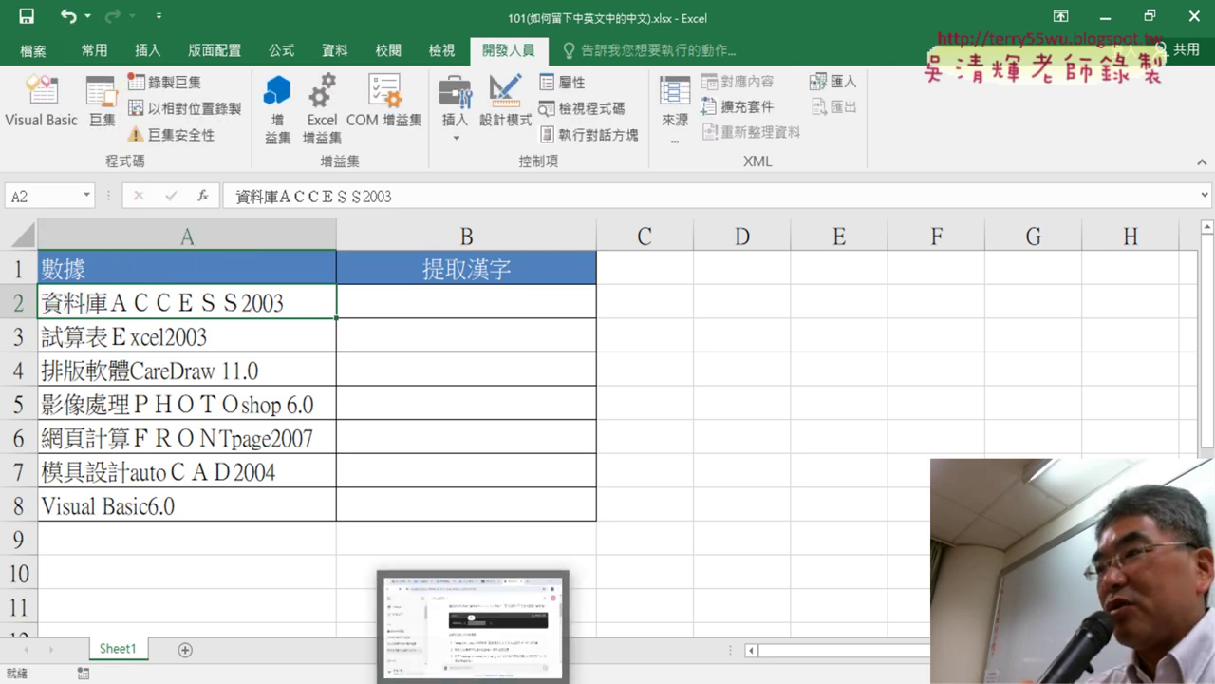
- Copy ChatGPT's whole MID/FIND formula and return to the Excel workbook
{"action": "left_click", "coordinate": [473, 622]}
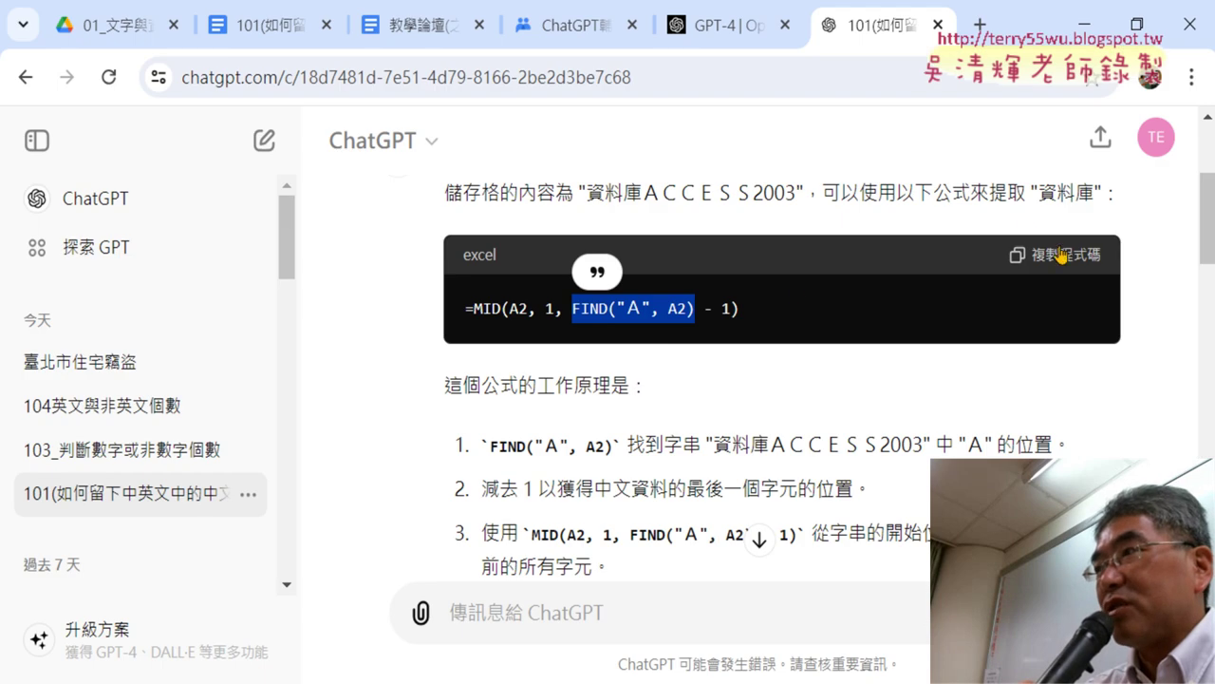
{"action": "left_click_drag", "start_coordinate": [740, 308], "coordinate": [465, 309]}
{"action": "right_click", "coordinate": [525, 308]}
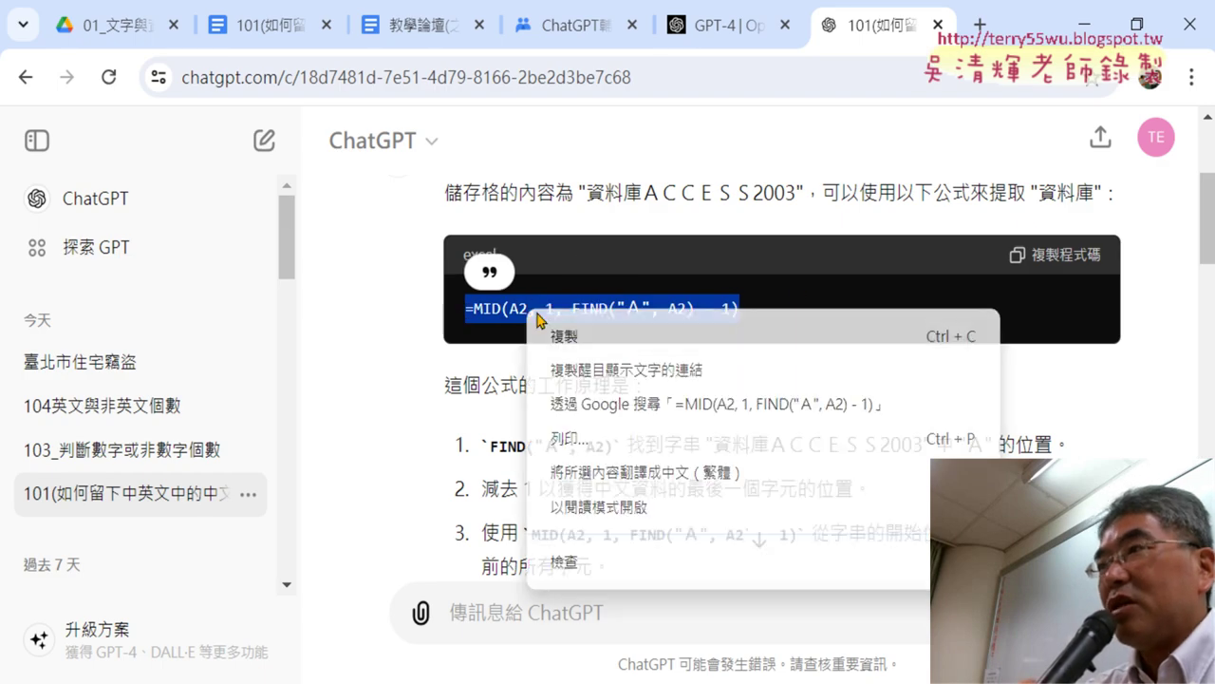
{"action": "left_click", "coordinate": [579, 330]}
{"action": "key", "text": "alt+Tab"}
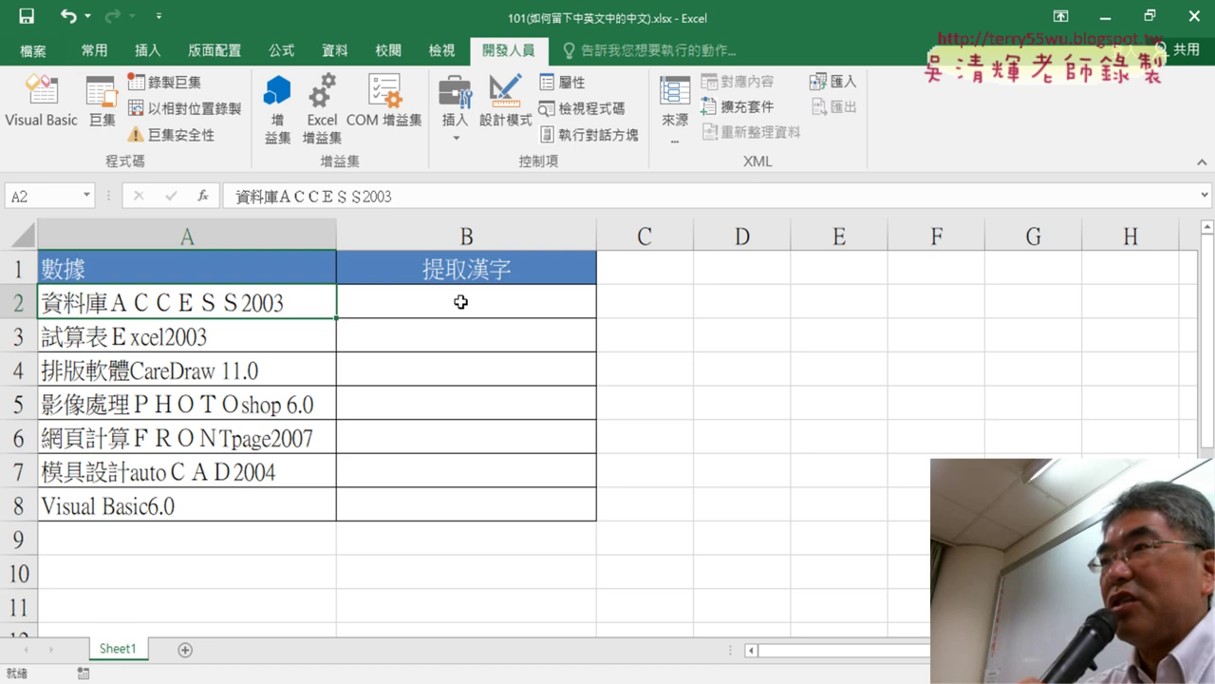
{"action": "left_click", "coordinate": [464, 304]}
{"action": "left_click", "coordinate": [338, 197]}
{"action": "right_click", "coordinate": [339, 198]}
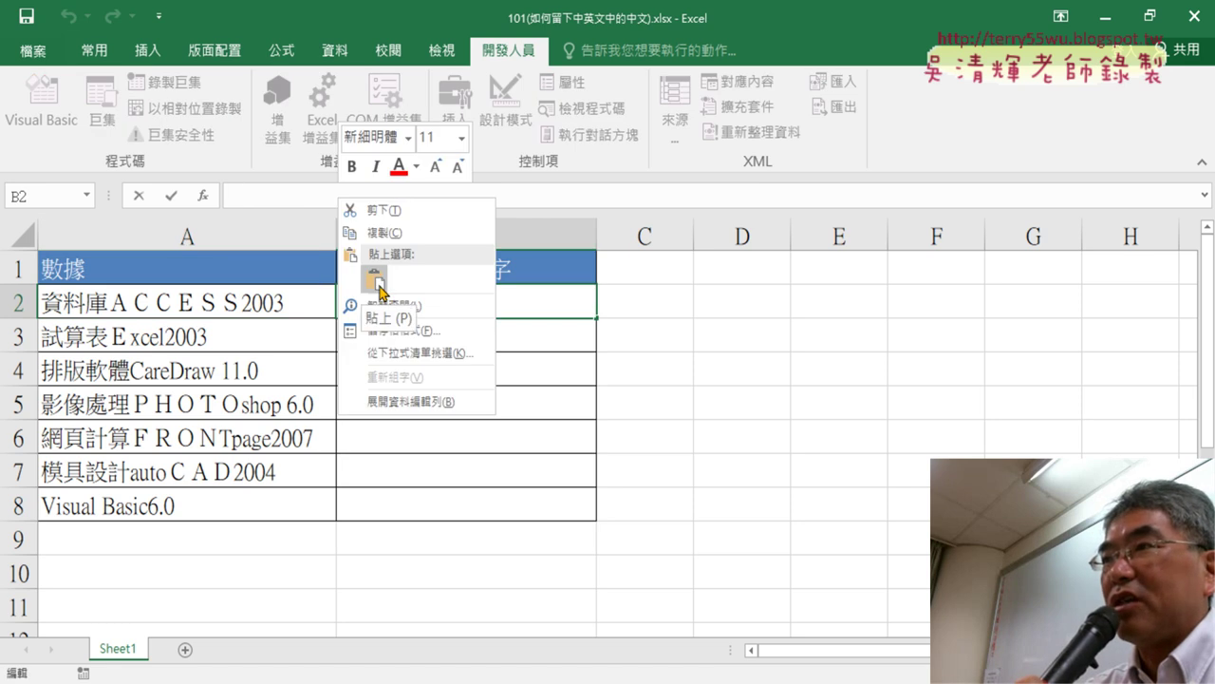
{"action": "left_click", "coordinate": [370, 277]}
{"action": "left_click", "coordinate": [171, 197]}
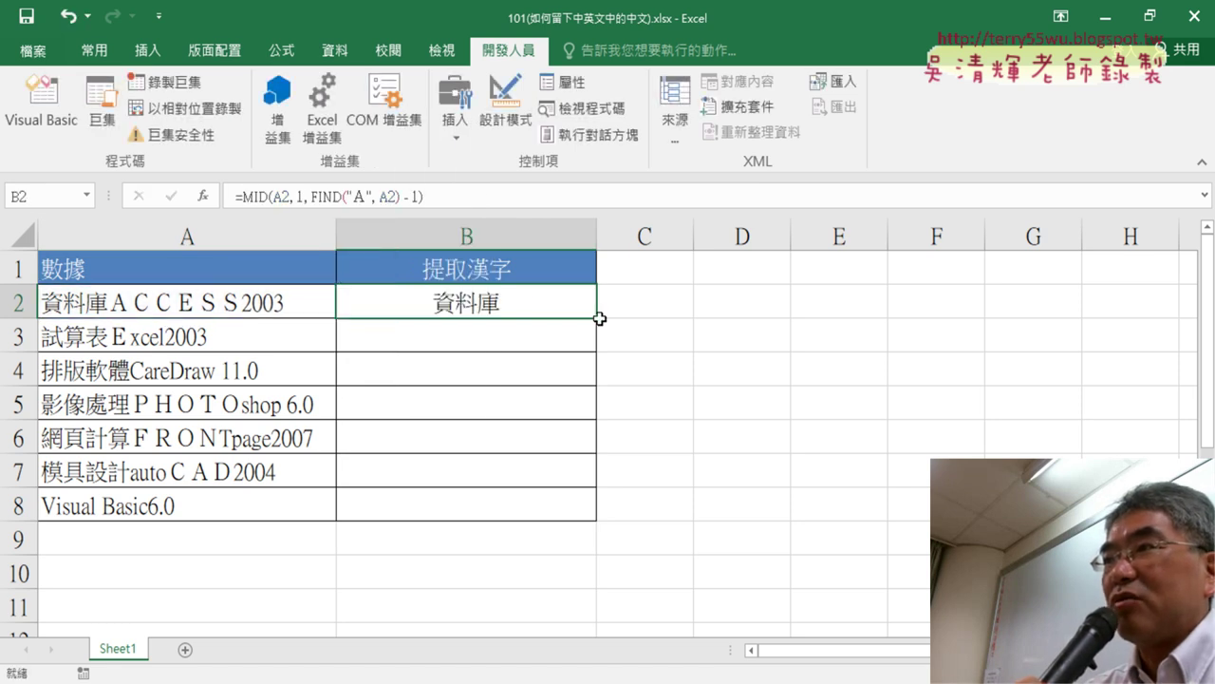
{"action": "left_click_drag", "start_coordinate": [597, 318], "coordinate": [619, 518]}
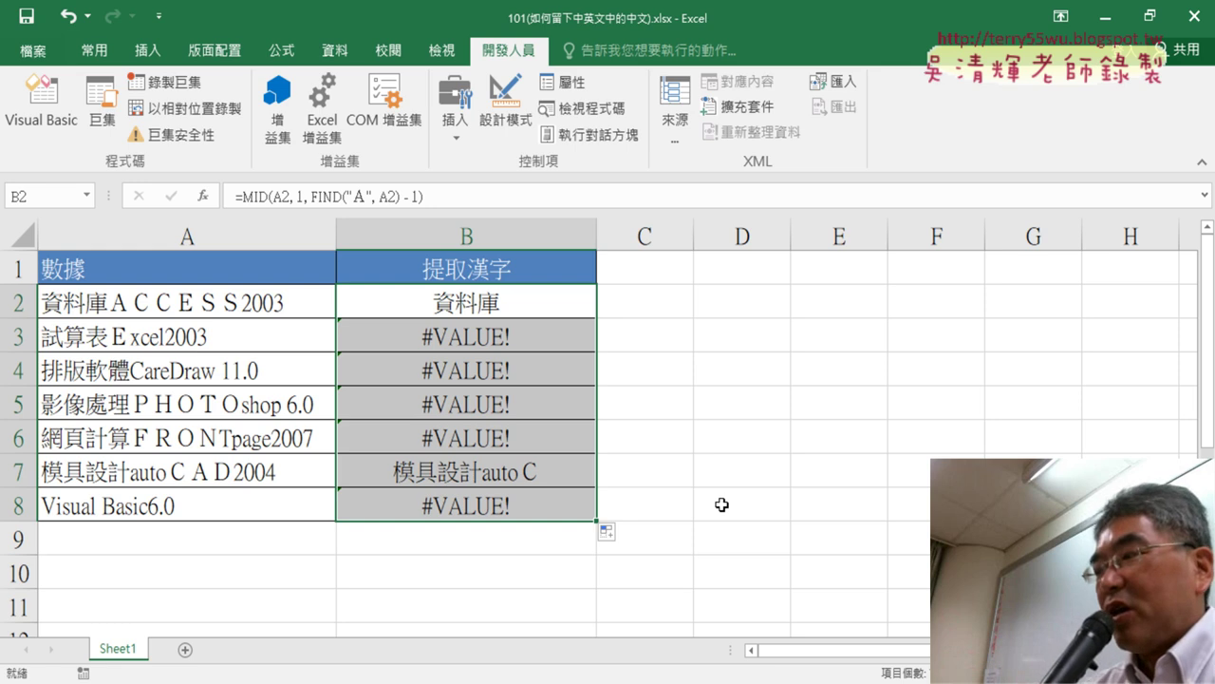
{"action": "key", "text": "Delete"}
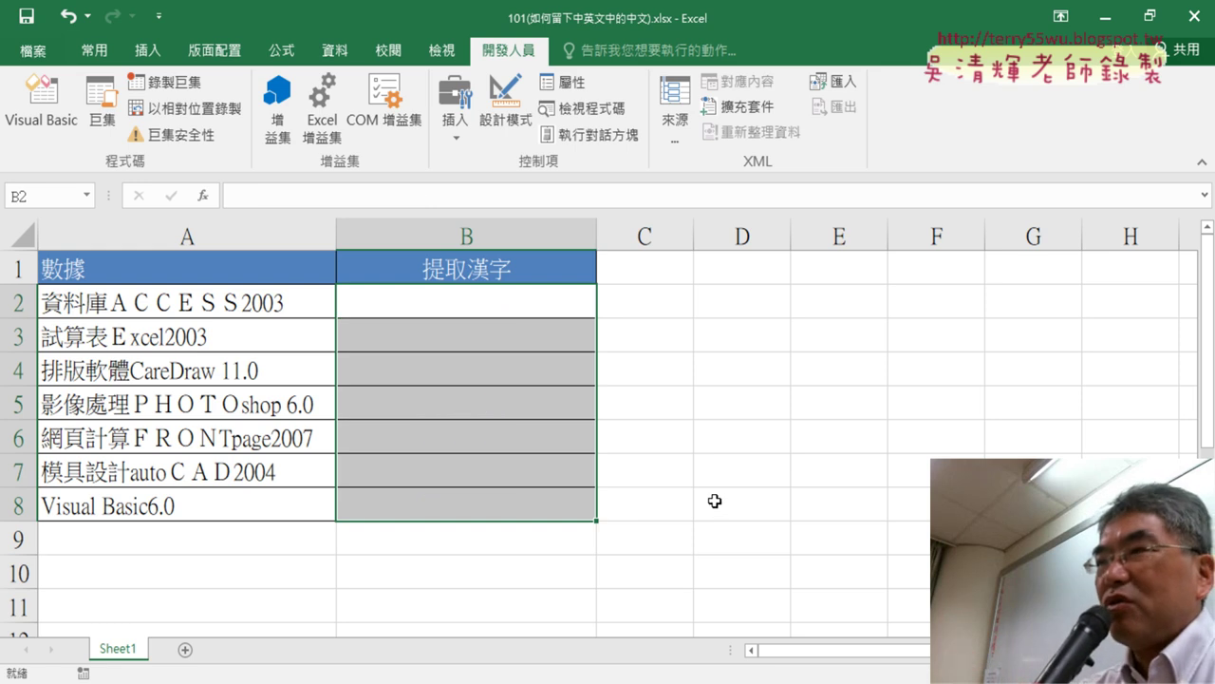
{"action": "left_click", "coordinate": [229, 310]}
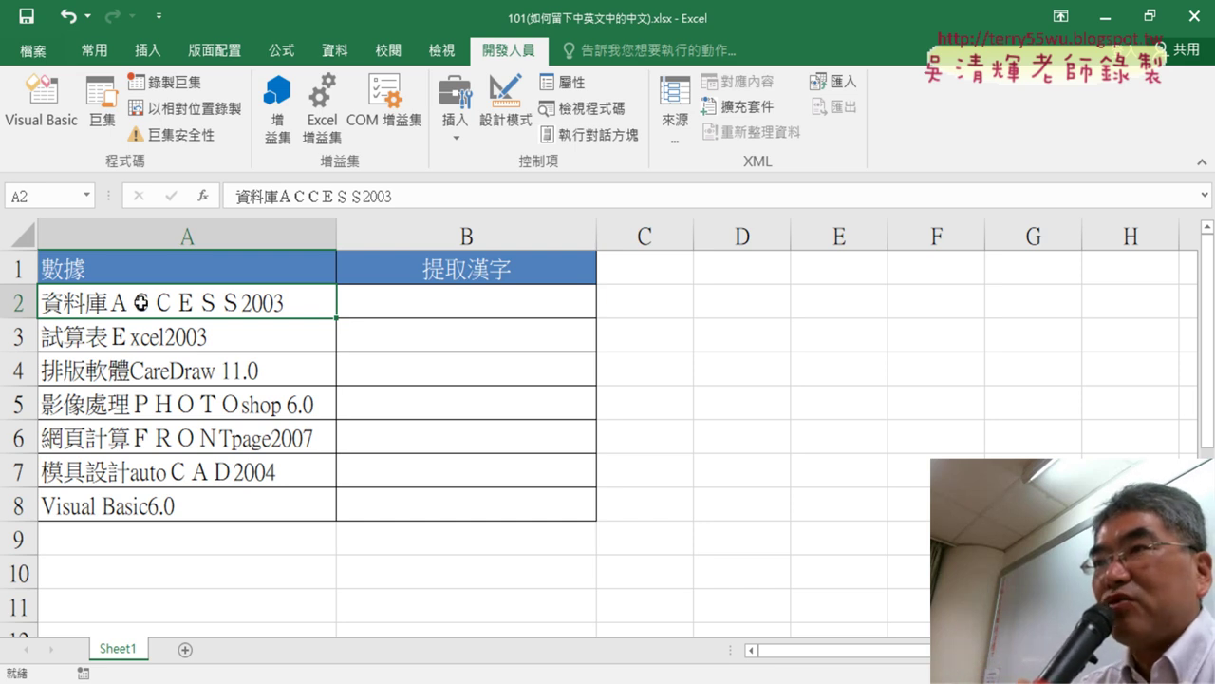
{"action": "double_click", "coordinate": [112, 304]}
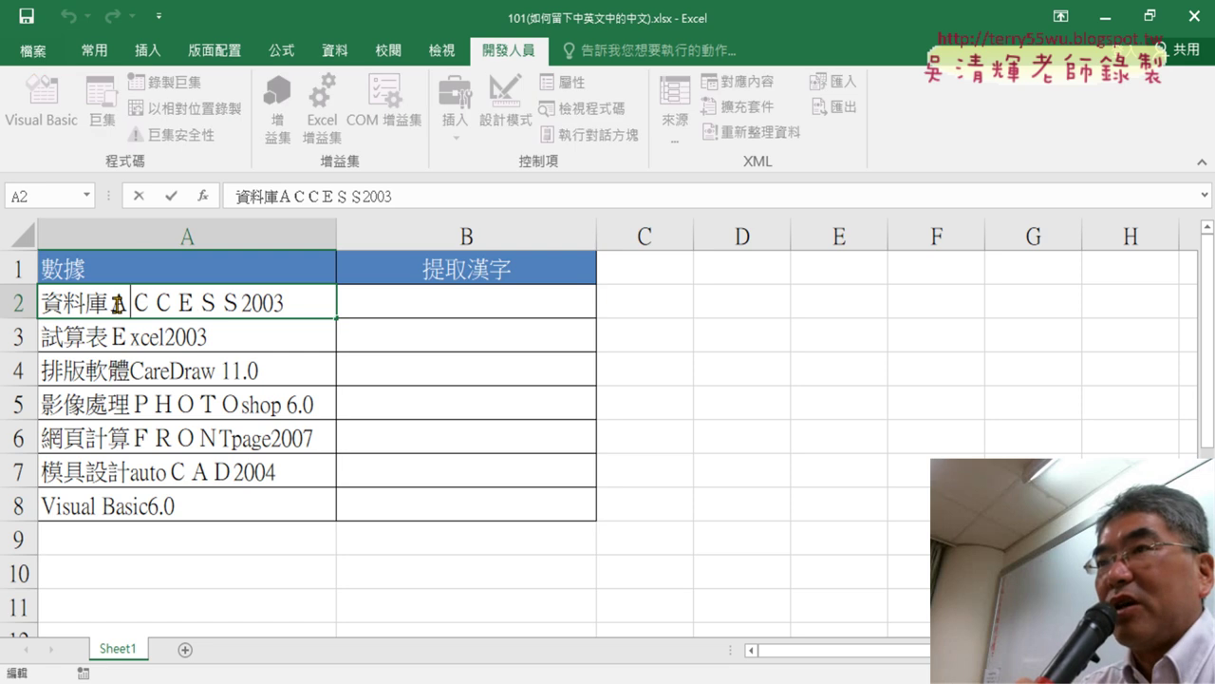
{"action": "left_click_drag", "start_coordinate": [109, 301], "coordinate": [239, 302]}
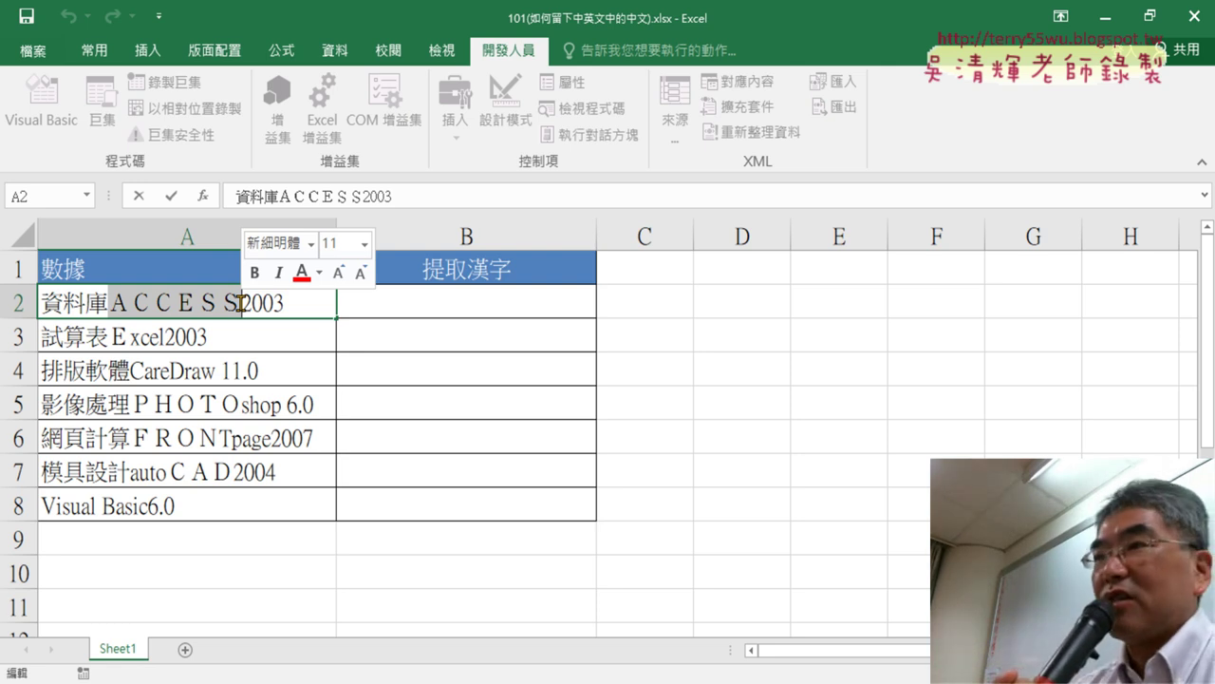
- Enter the half-width word ACCESS in C2, then select A2 and D2 to compare
{"action": "left_click", "coordinate": [674, 305]}
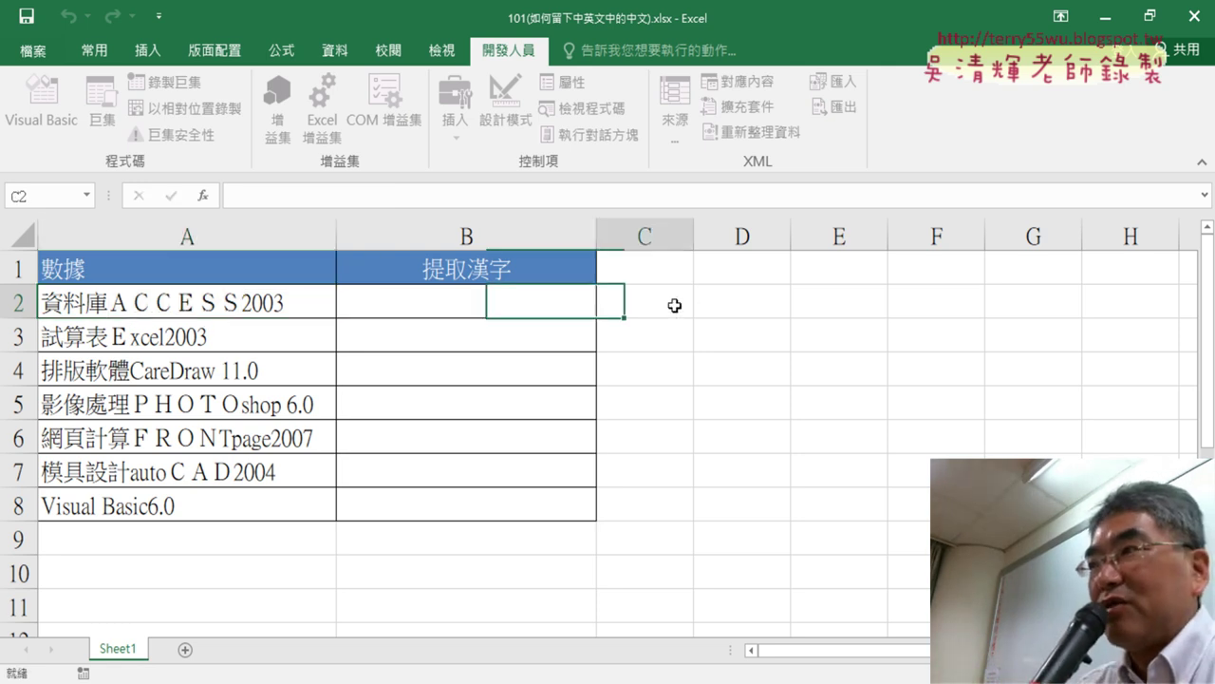
{"action": "type", "text": "A"}
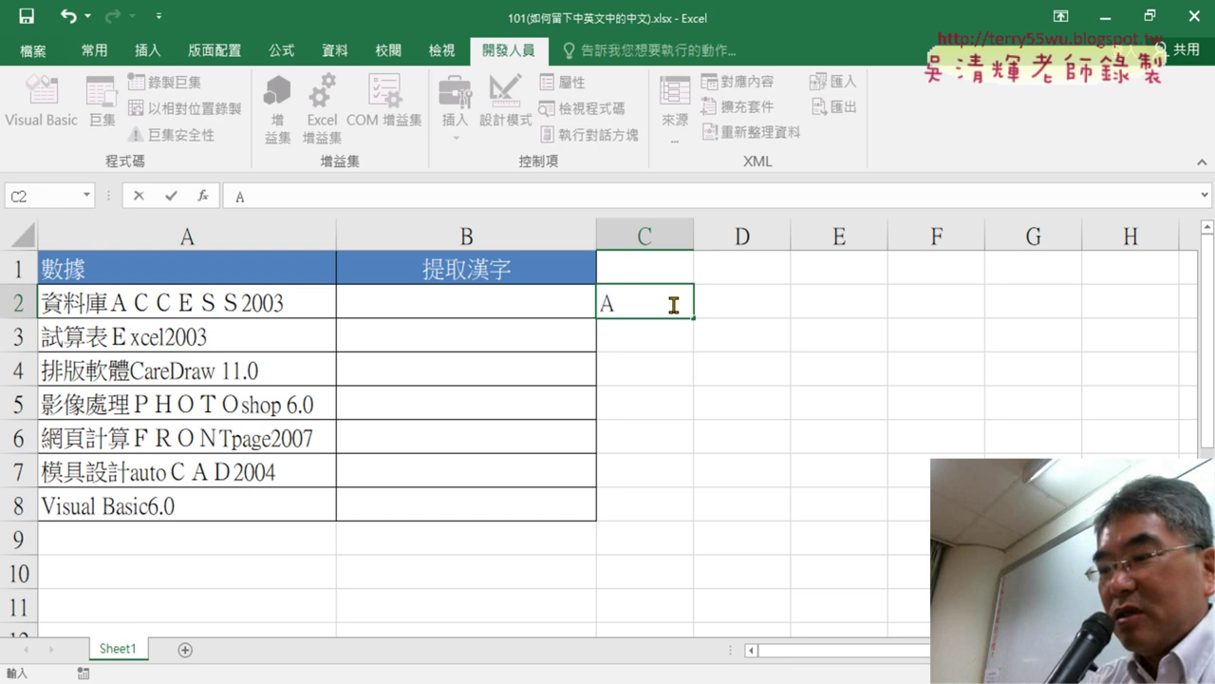
{"action": "type", "text": "C"}
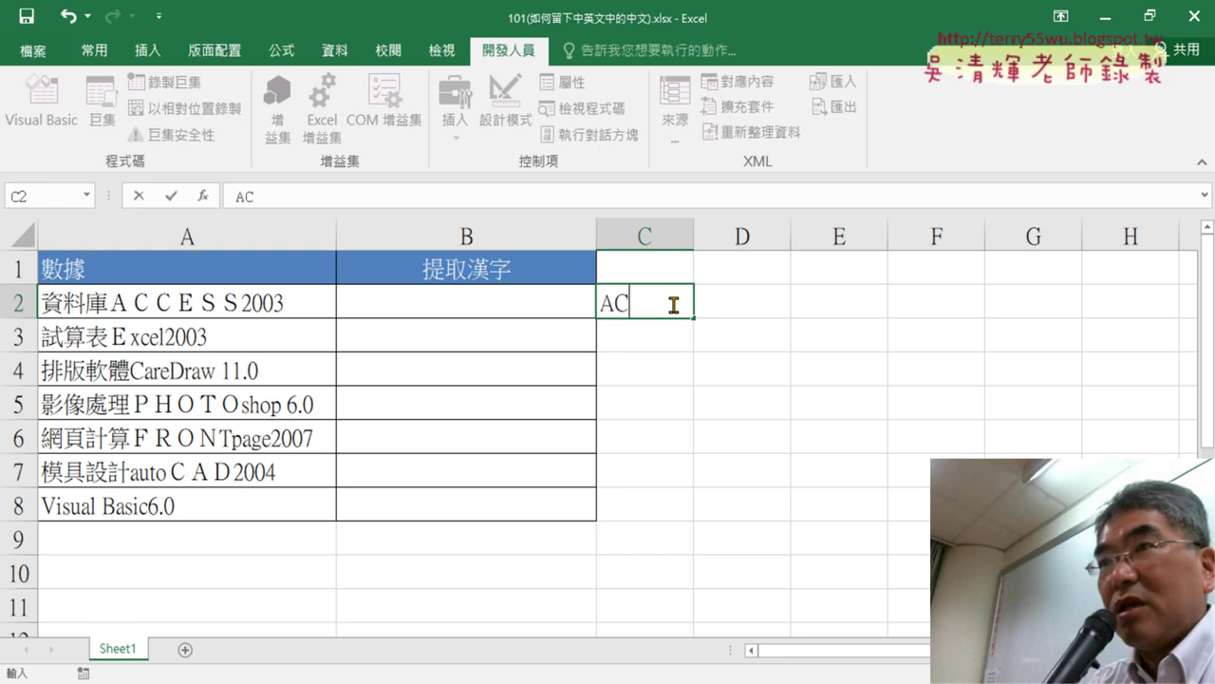
{"action": "type", "text": "CESS"}
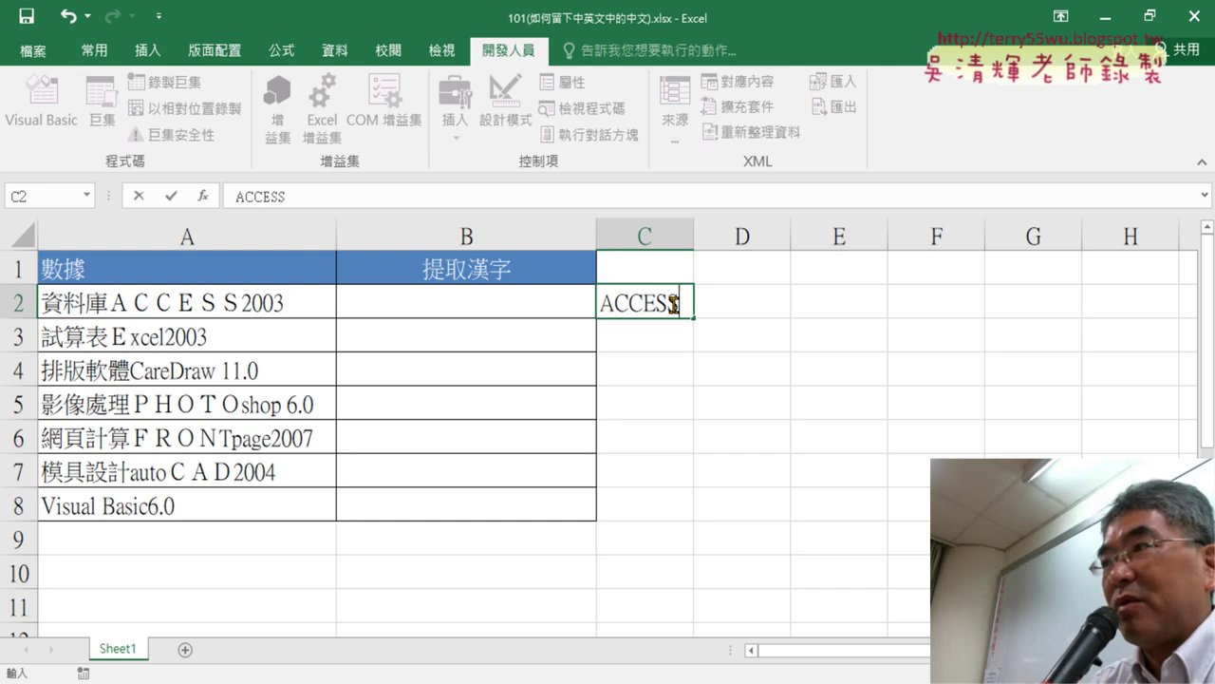
{"action": "left_click", "coordinate": [738, 368]}
{"action": "left_click", "coordinate": [634, 303]}
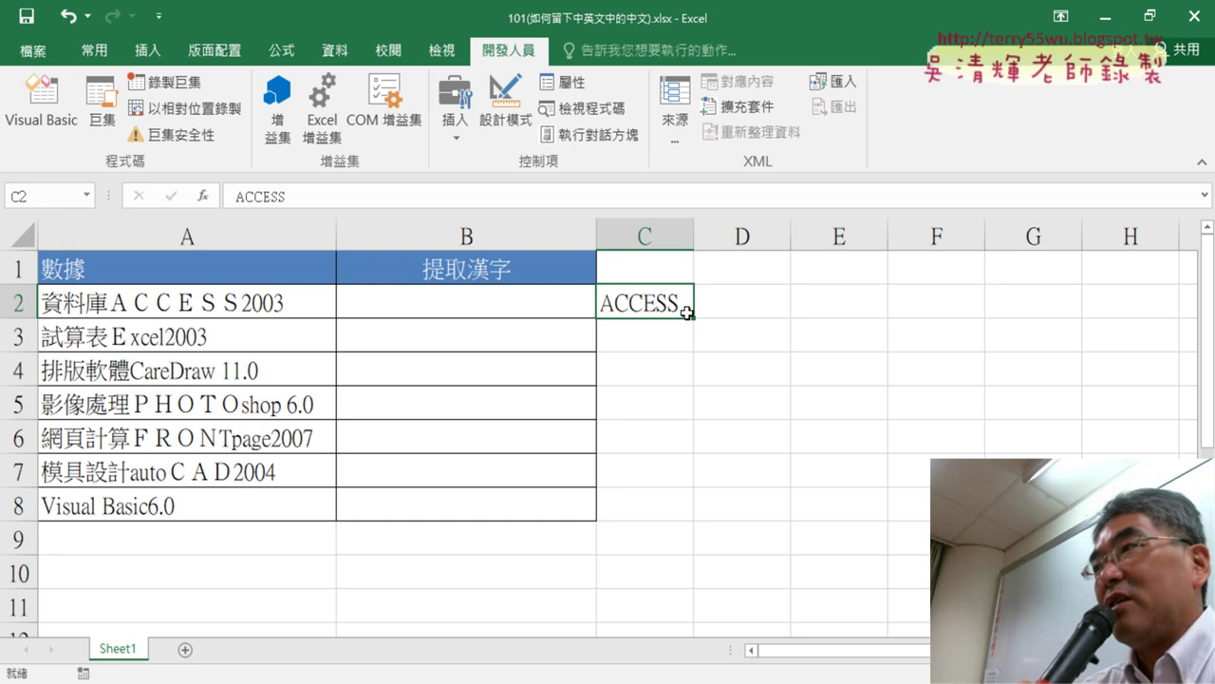
{"action": "left_click", "coordinate": [153, 310]}
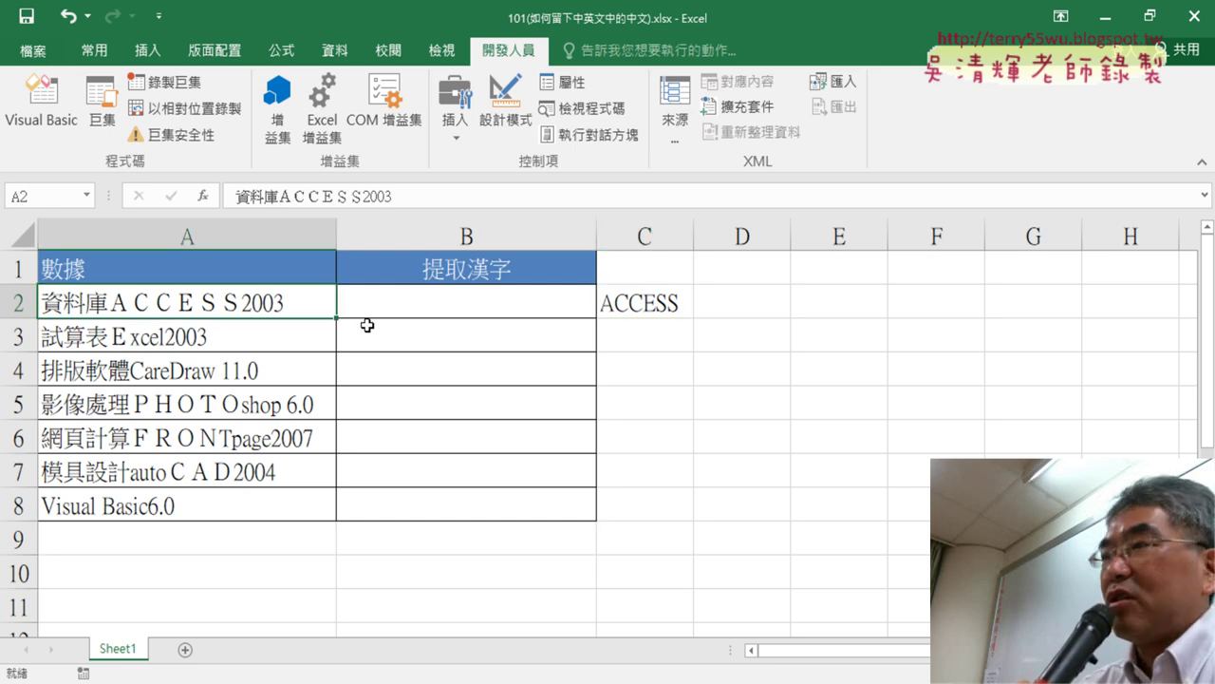
{"action": "left_click", "coordinate": [768, 307]}
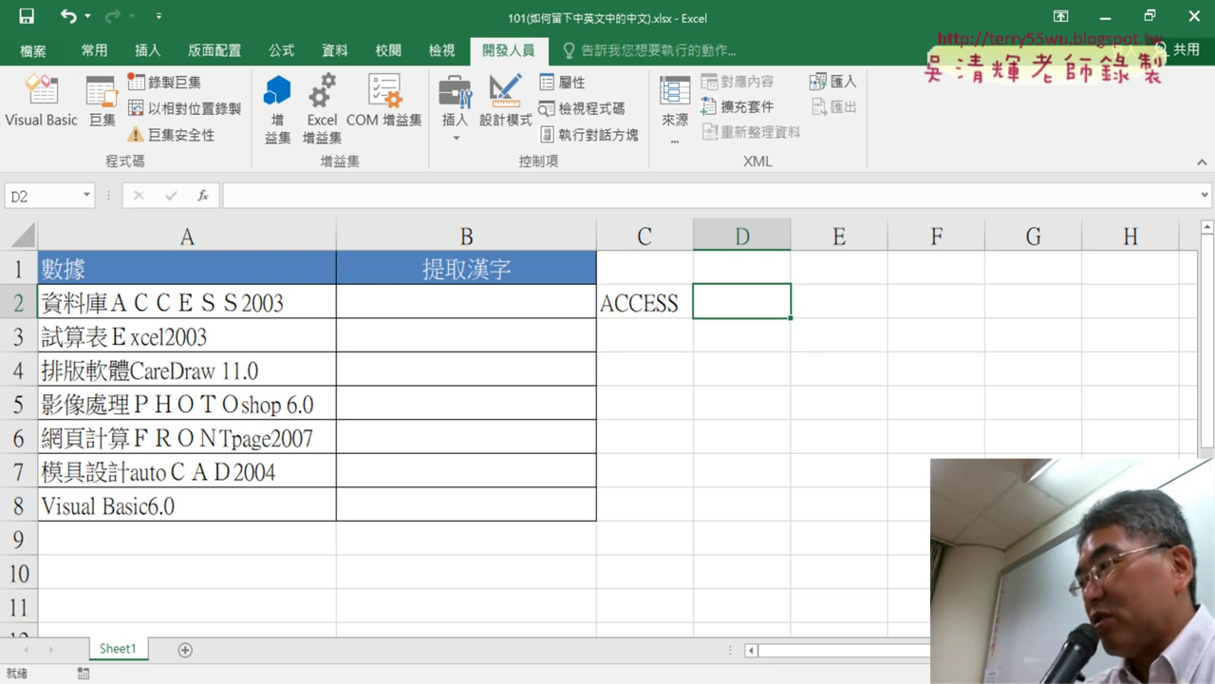
- Enter the full-width ＡＣＣＥＳＳ in D2 and widen column D to fit it
{"action": "right_click", "coordinate": [900, 679]}
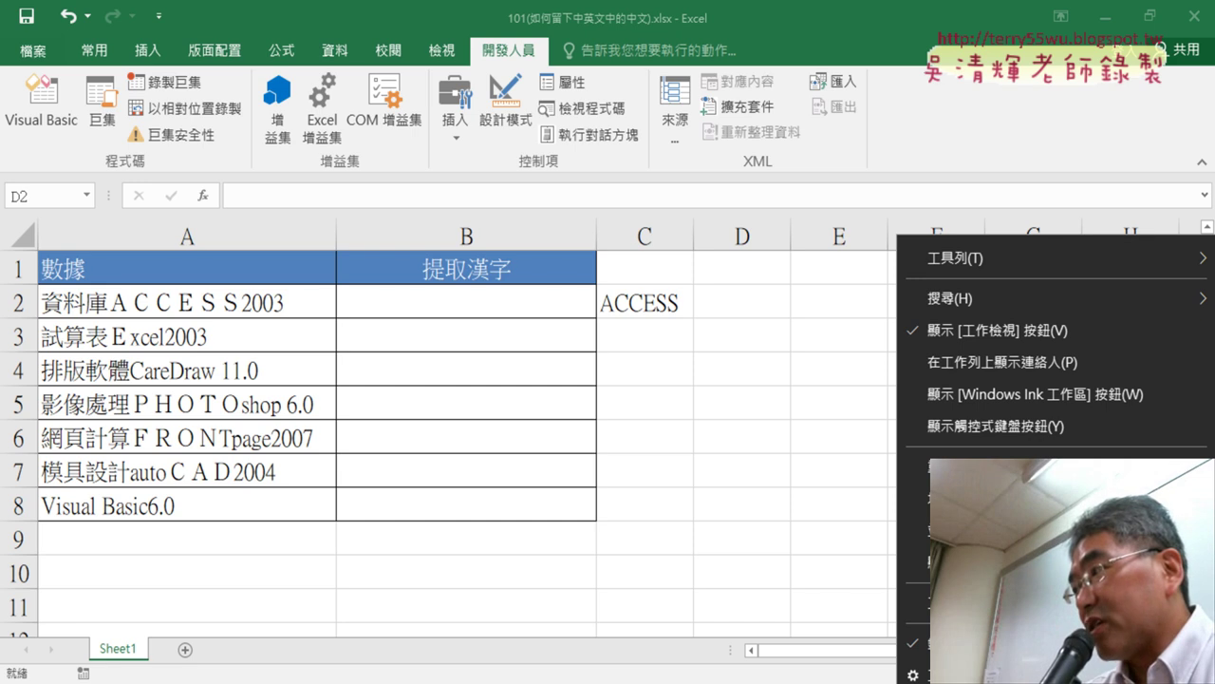
{"action": "left_click", "coordinate": [845, 588]}
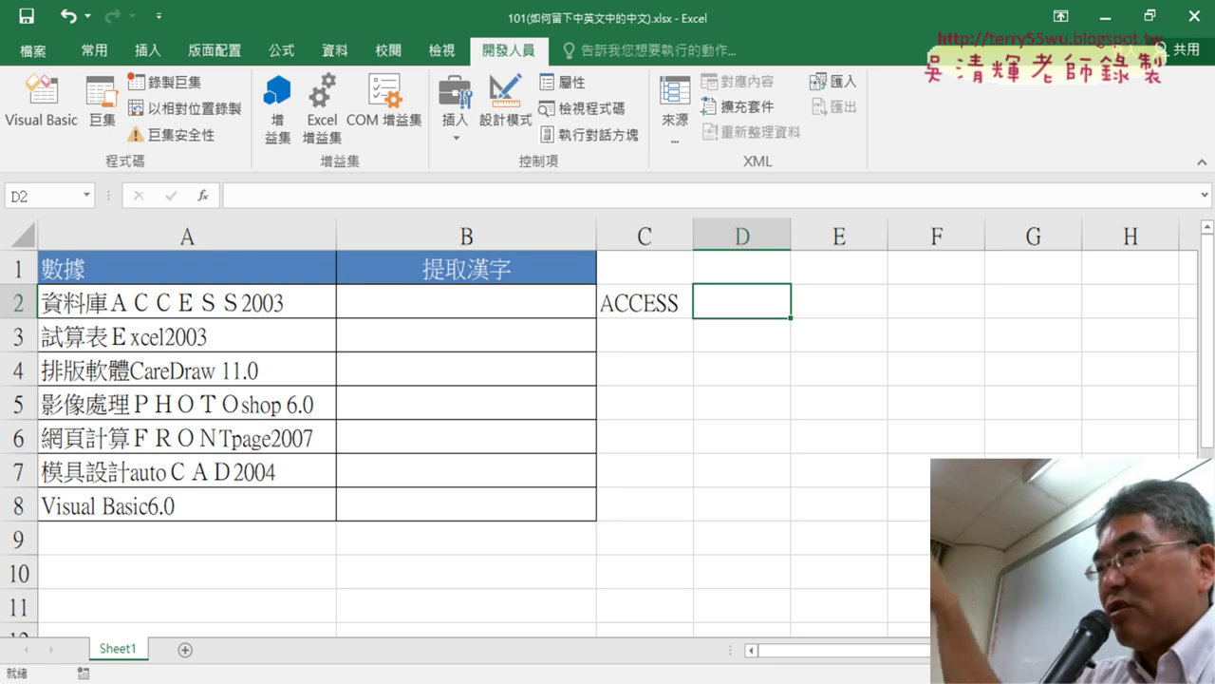
{"action": "double_click", "coordinate": [730, 303]}
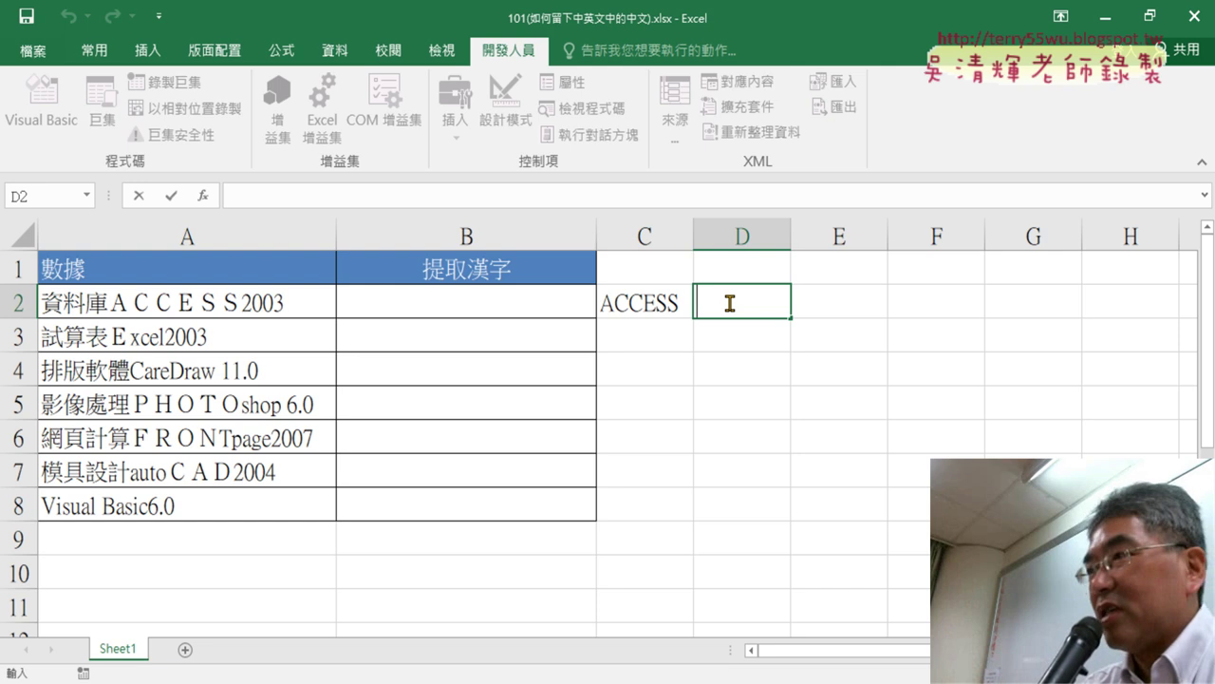
{"action": "type", "text": "A"}
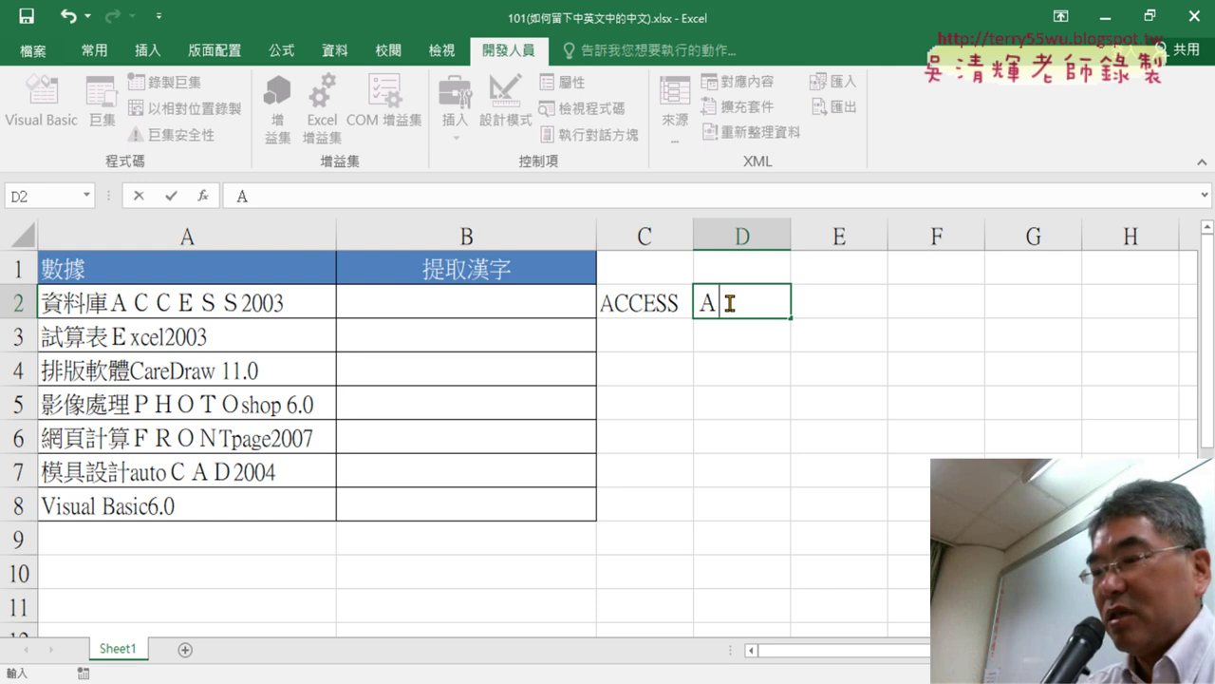
{"action": "type", "text": "ＣＣＥＳＳ"}
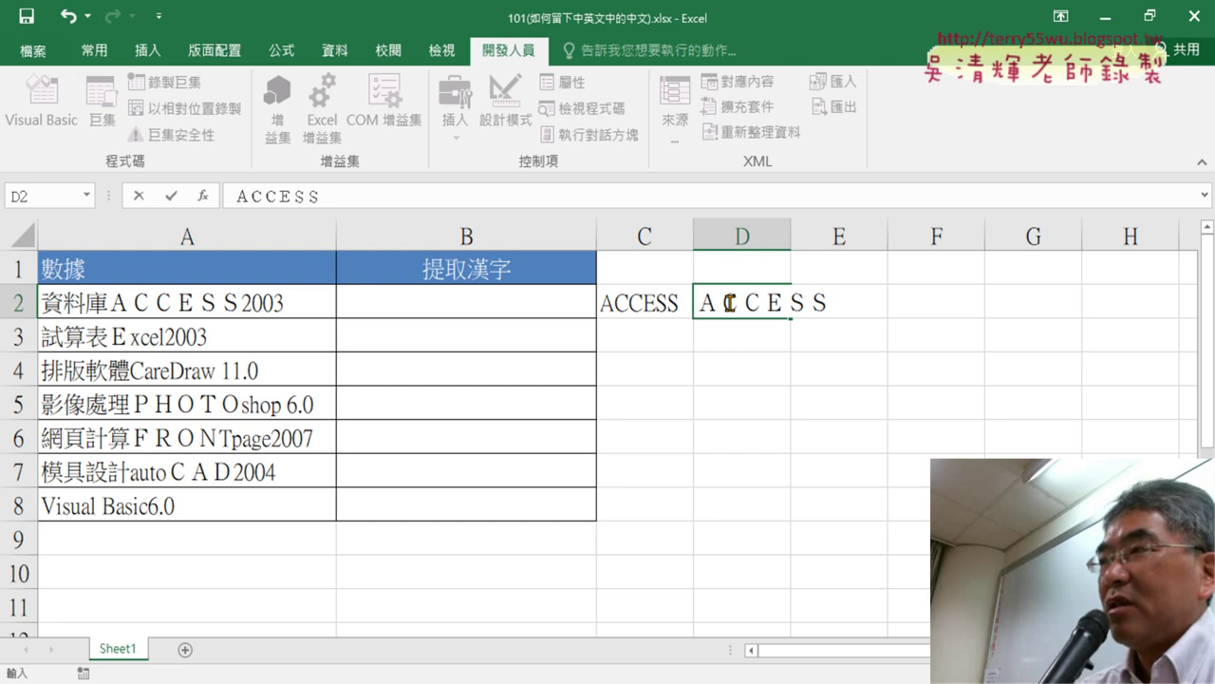
{"action": "left_click", "coordinate": [783, 368]}
{"action": "left_click_drag", "start_coordinate": [791, 232], "coordinate": [854, 233]}
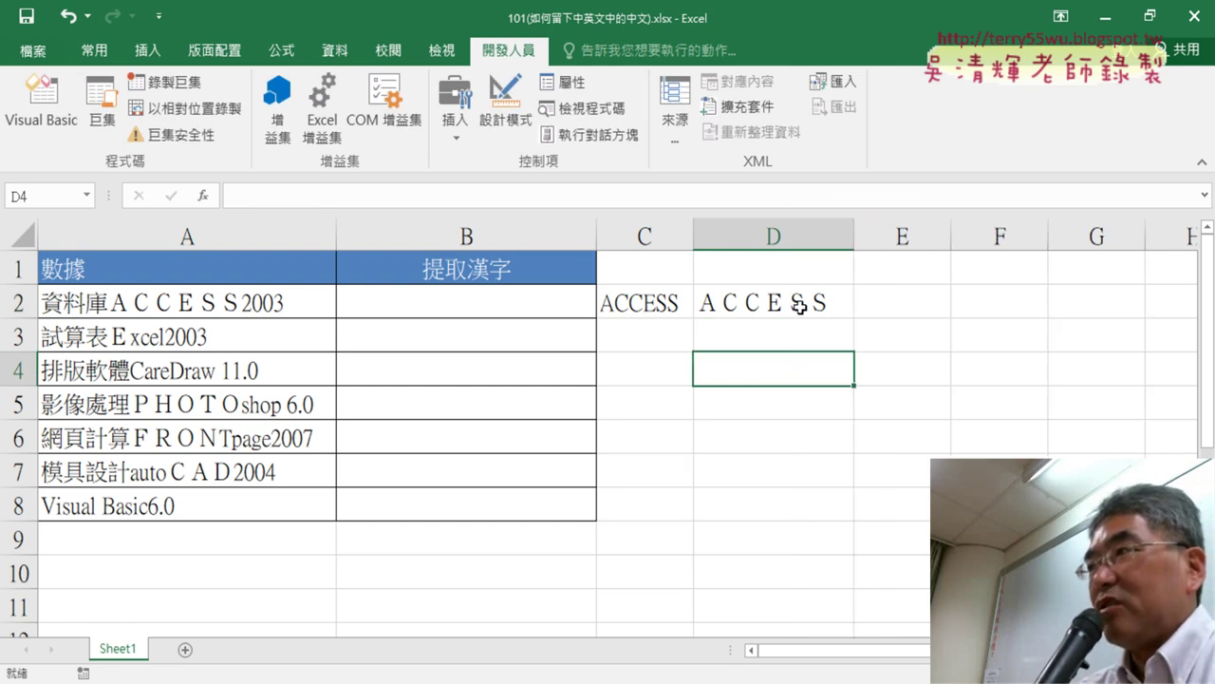
- Compare the half-width ACCESS in C2 with the full-width ＡＣＣＥＳＳ in D2
{"action": "left_click", "coordinate": [796, 302]}
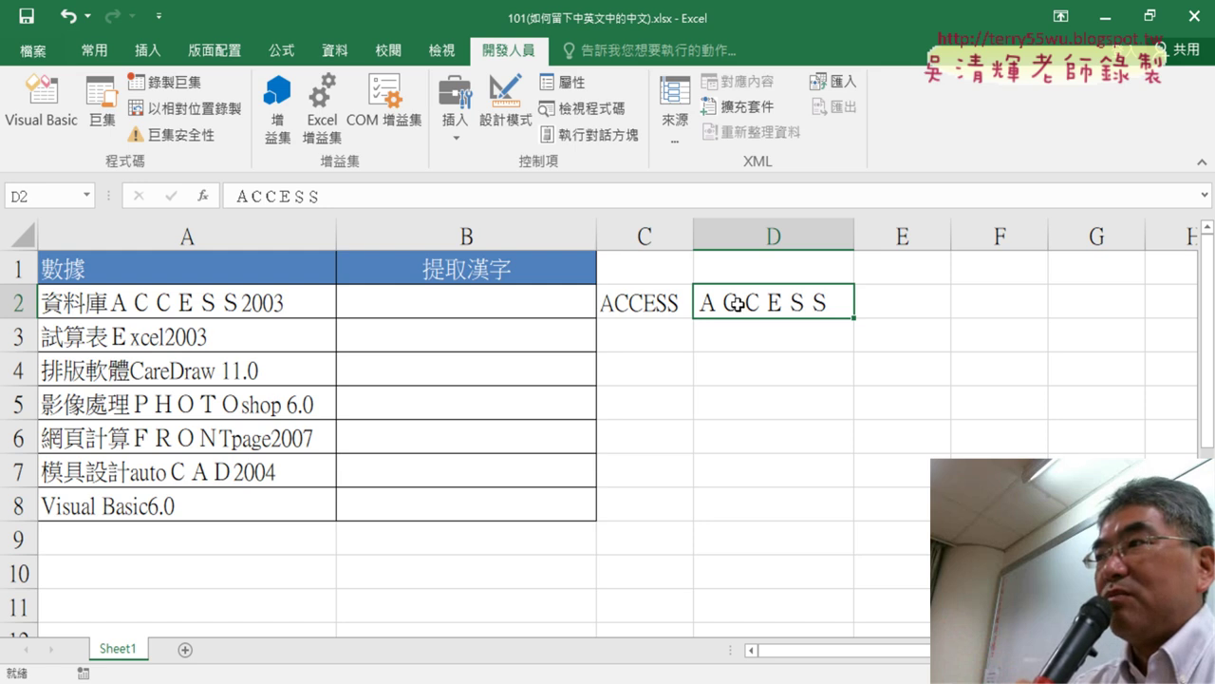
{"action": "left_click", "coordinate": [618, 301]}
{"action": "left_click", "coordinate": [792, 304]}
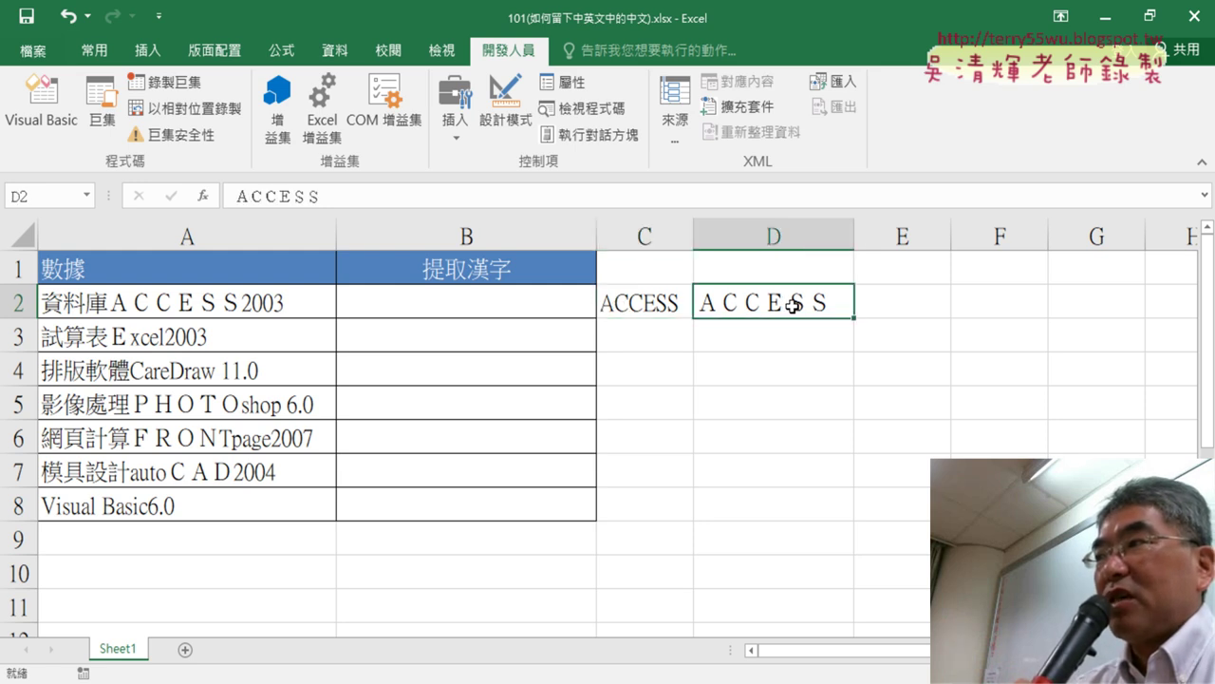
{"action": "left_click", "coordinate": [651, 301]}
{"action": "left_click", "coordinate": [778, 301]}
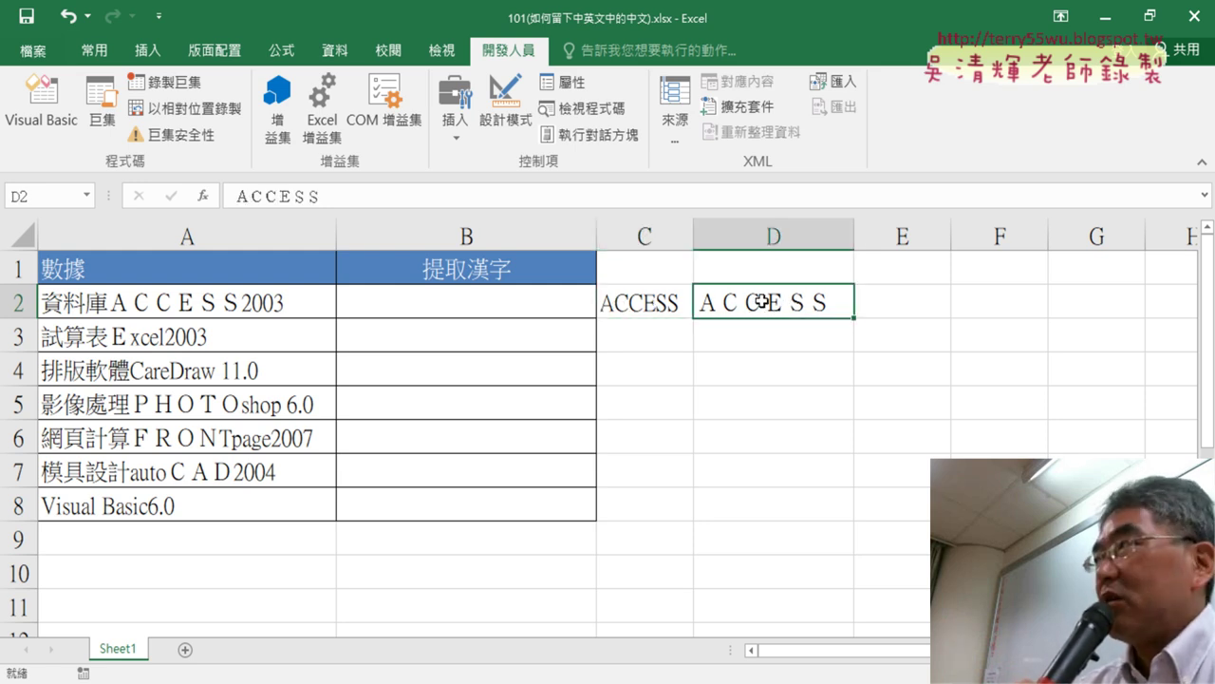
{"action": "left_click", "coordinate": [944, 302]}
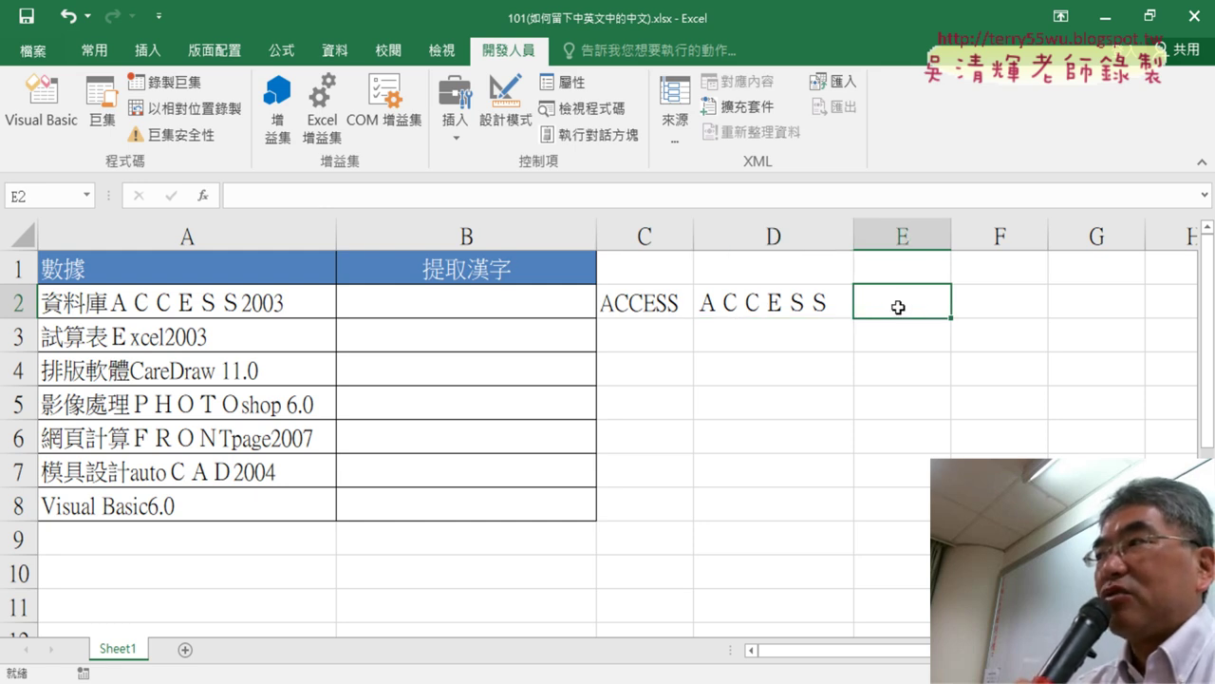
- Open Insert Function for E2 and filter the category list to 文字 text functions
{"action": "left_click", "coordinate": [203, 196]}
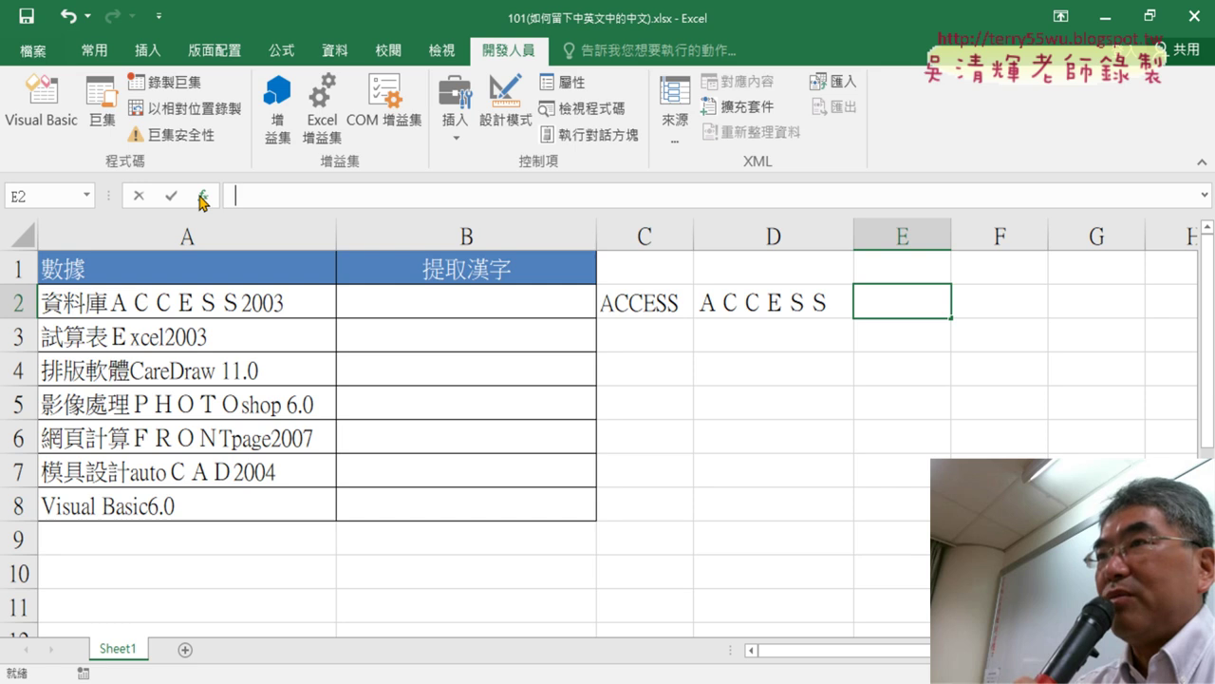
{"action": "left_click", "coordinate": [697, 224]}
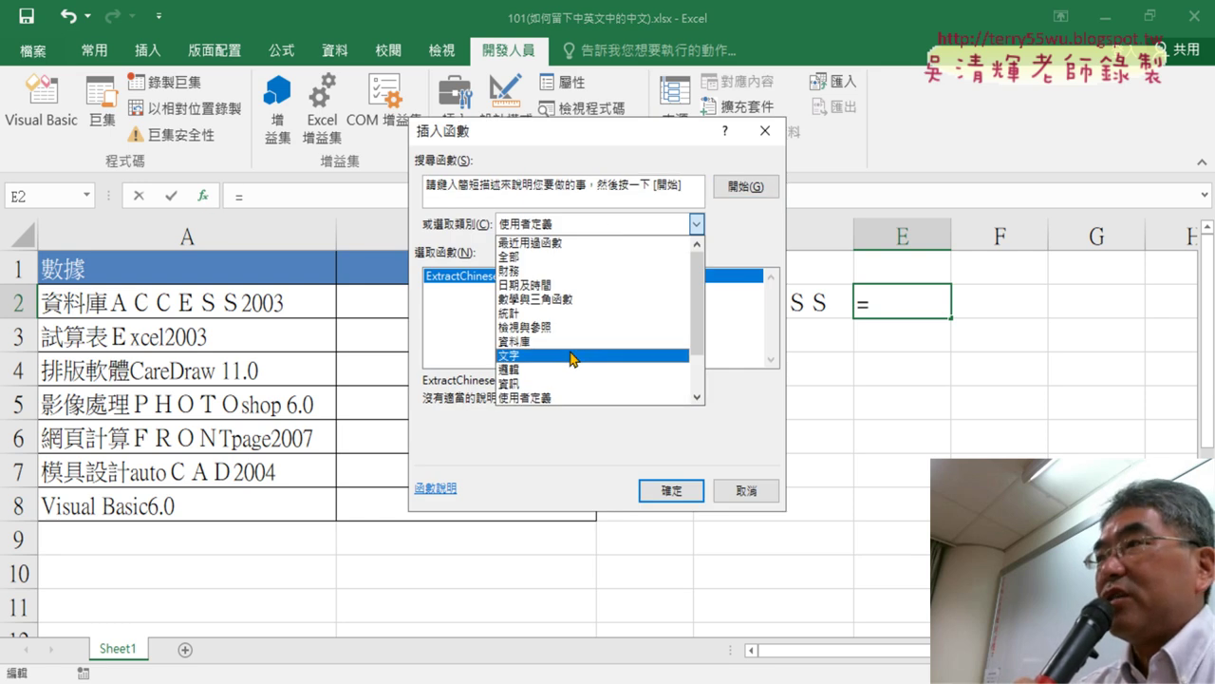
{"action": "left_click", "coordinate": [572, 356]}
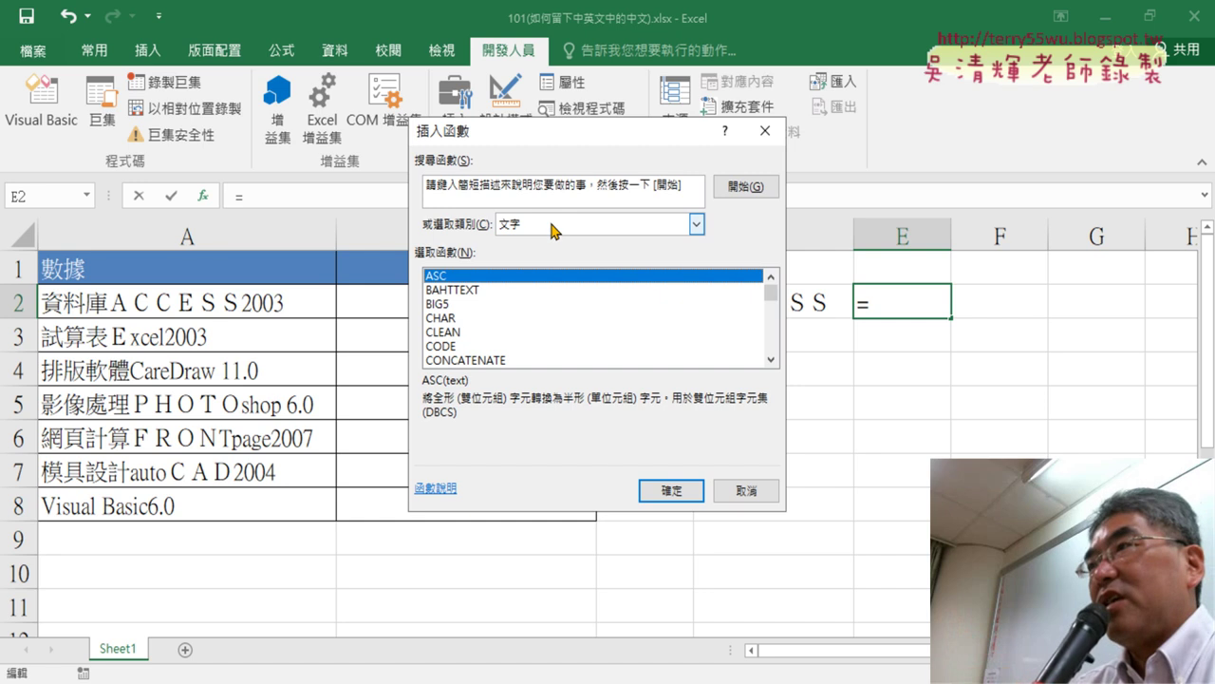
{"action": "left_click", "coordinate": [545, 224]}
{"action": "left_click", "coordinate": [545, 226]}
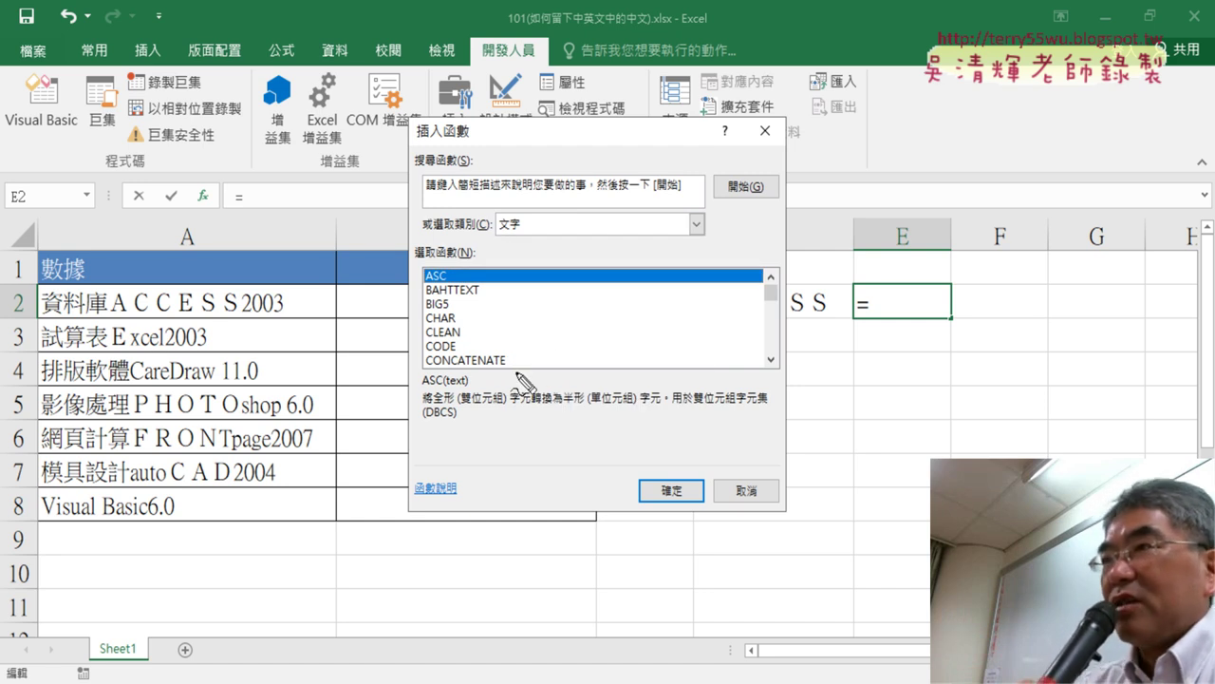
- Annotate ASC and its 半形 (單位元組) description, then move the dialog left
{"action": "mouse_move", "coordinate": [446, 284]}
{"action": "left_mouse_down"}
{"action": "mouse_move", "coordinate": [414, 277]}
{"action": "mouse_move", "coordinate": [458, 272]}
{"action": "left_mouse_up"}
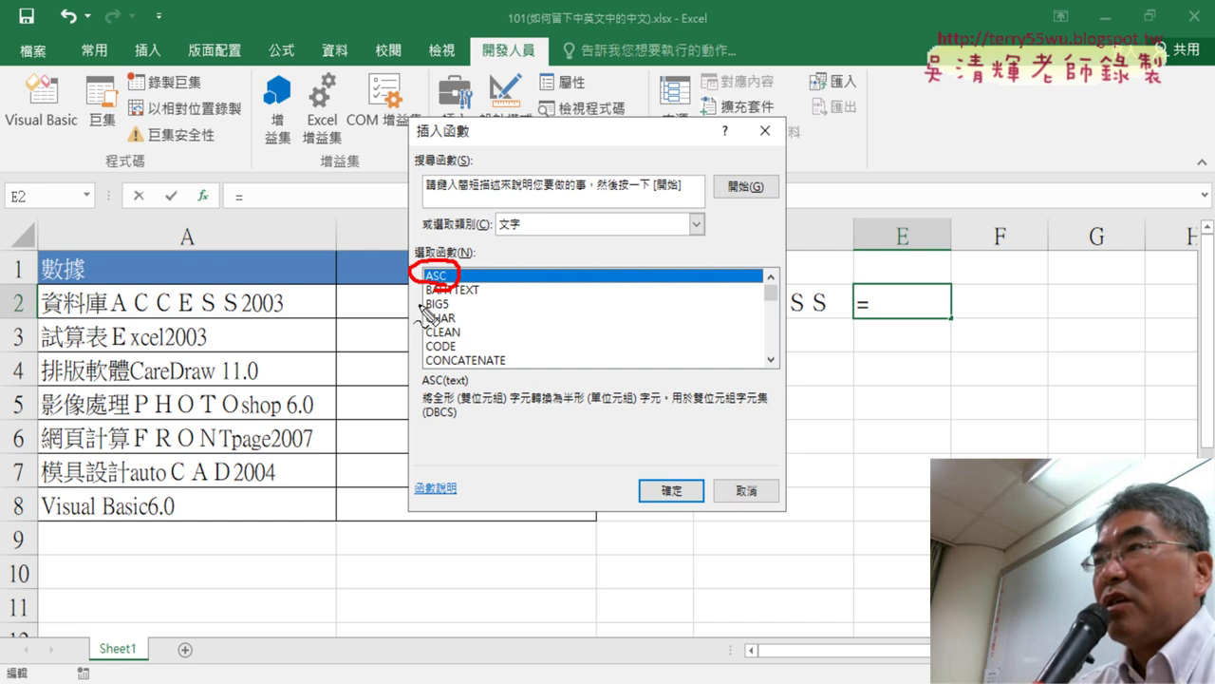
{"action": "left_click_drag", "start_coordinate": [407, 283], "coordinate": [403, 416]}
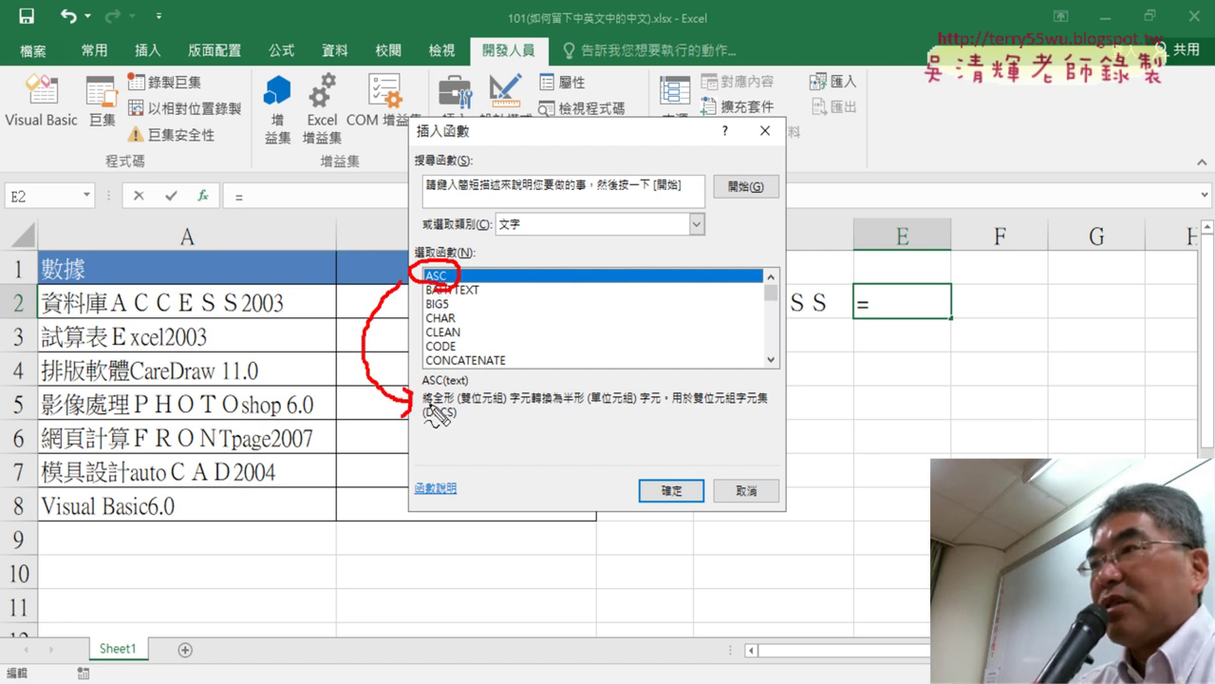
{"action": "mouse_move", "coordinate": [427, 403]}
{"action": "left_mouse_down"}
{"action": "mouse_move", "coordinate": [442, 416]}
{"action": "mouse_move", "coordinate": [530, 405]}
{"action": "left_mouse_up"}
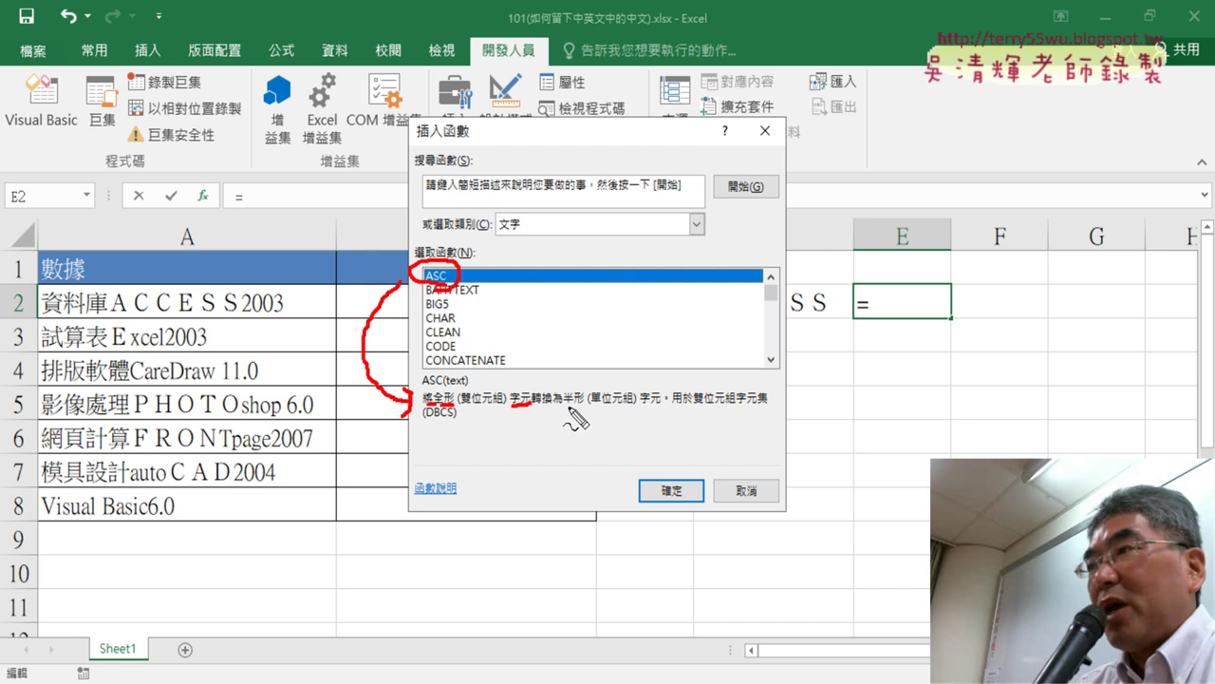
{"action": "left_click_drag", "start_coordinate": [564, 409], "coordinate": [666, 411]}
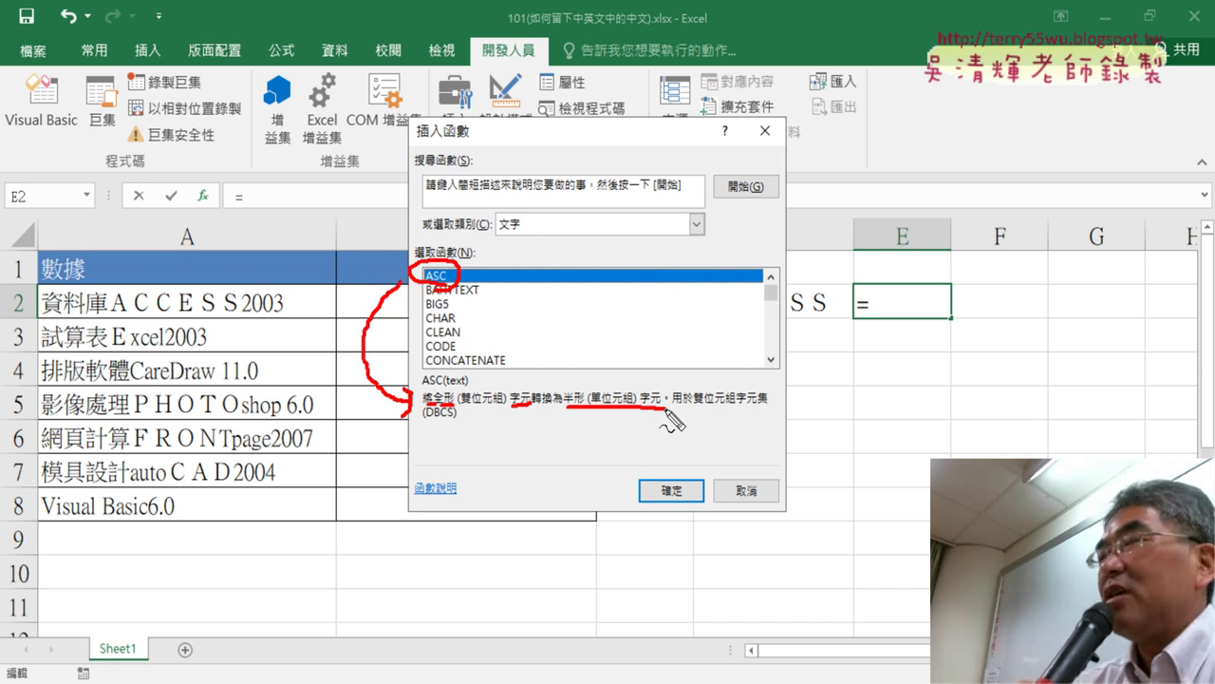
{"action": "key", "text": "Escape"}
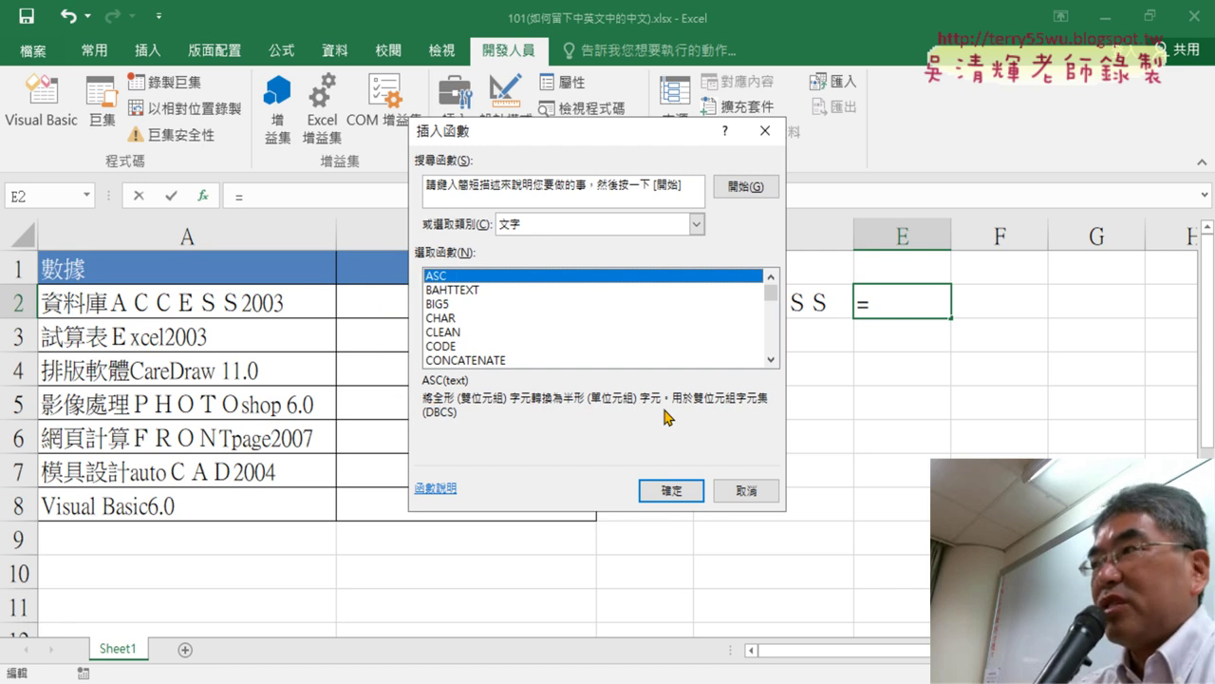
{"action": "left_click_drag", "start_coordinate": [682, 133], "coordinate": [493, 137]}
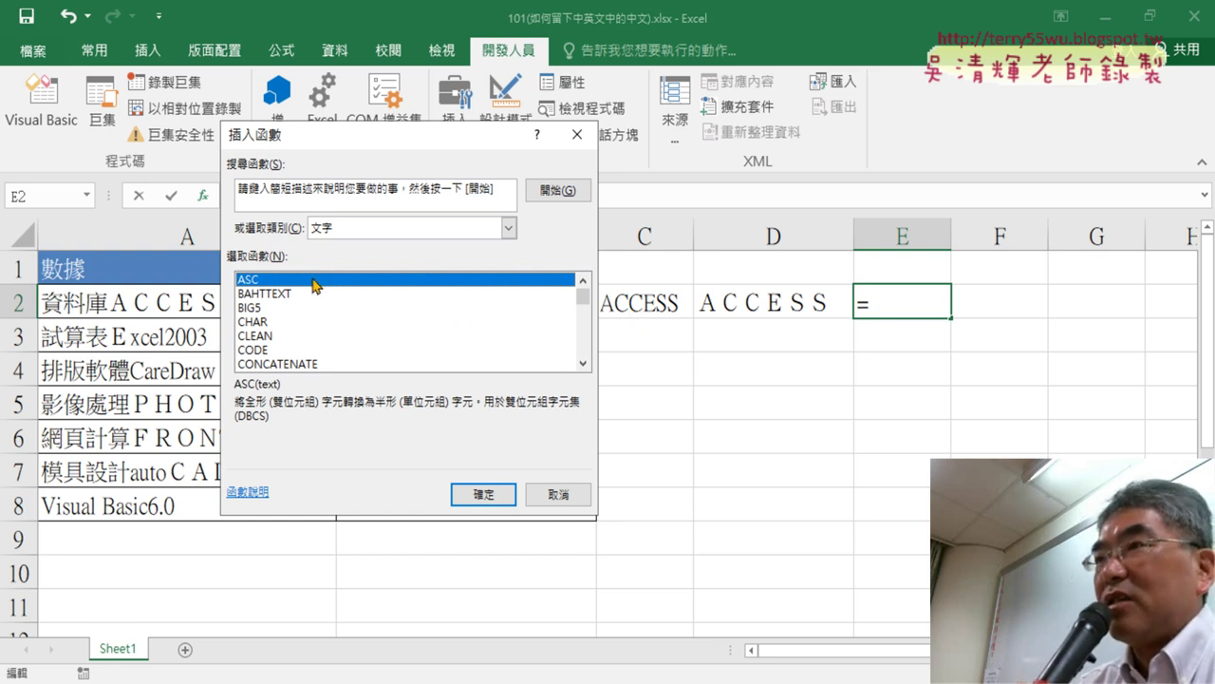
- Build =ASC(D2) in E2, marking the full-width input and half-width ACCESS preview
{"action": "left_click", "coordinate": [484, 494]}
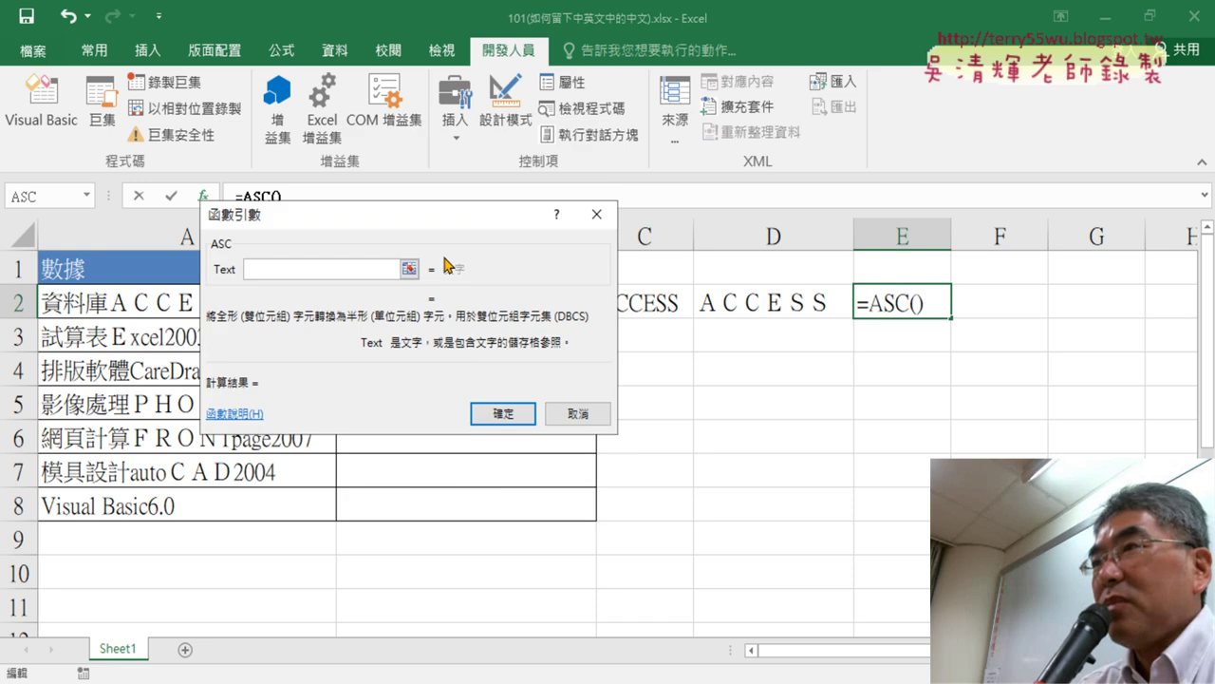
{"action": "left_click_drag", "start_coordinate": [445, 219], "coordinate": [739, 405]}
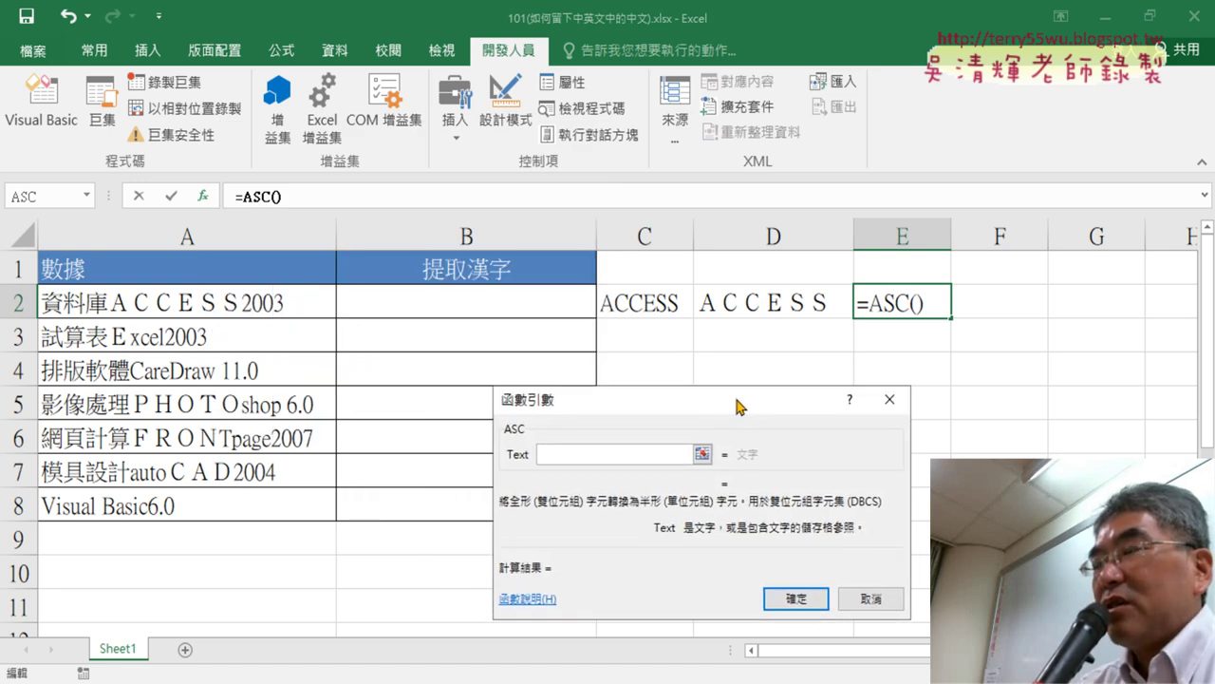
{"action": "left_click", "coordinate": [776, 301]}
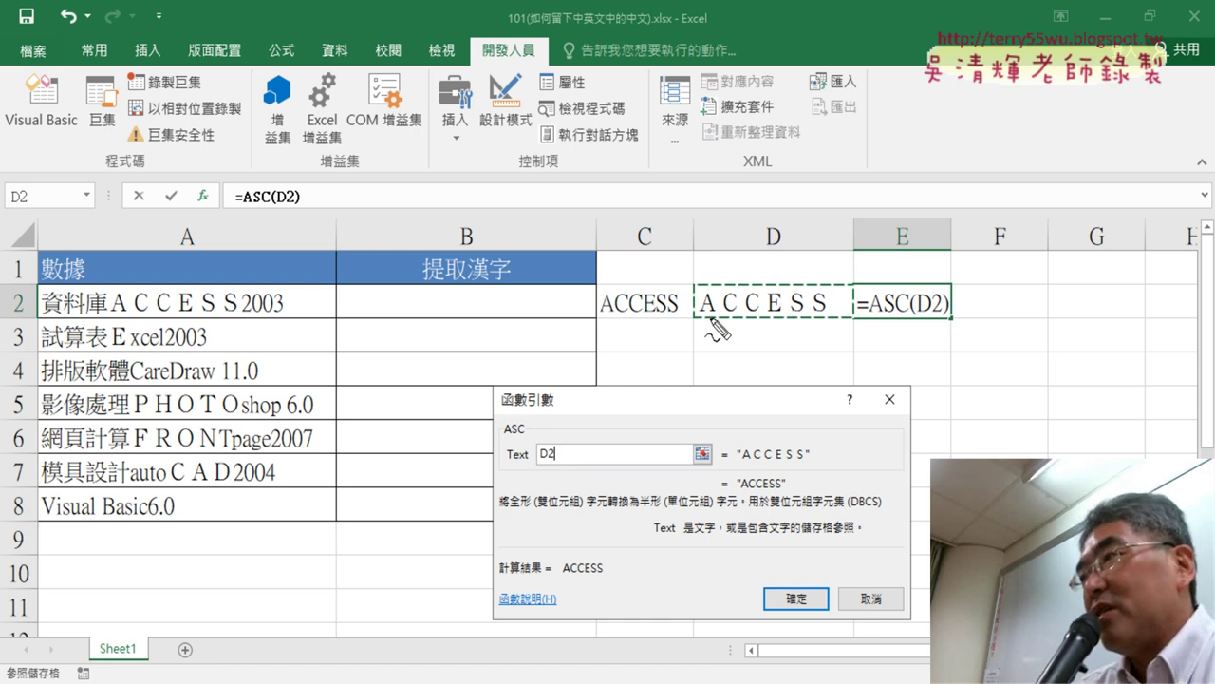
{"action": "left_click_drag", "start_coordinate": [707, 316], "coordinate": [820, 308]}
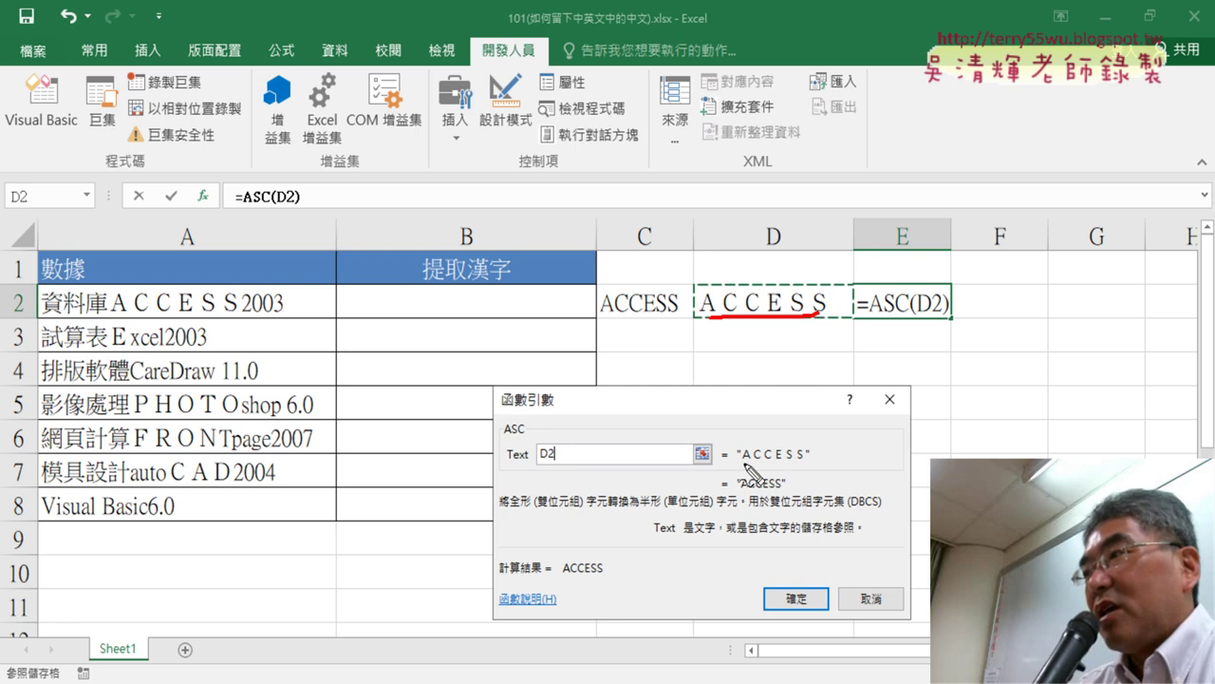
{"action": "left_click_drag", "start_coordinate": [740, 462], "coordinate": [806, 462]}
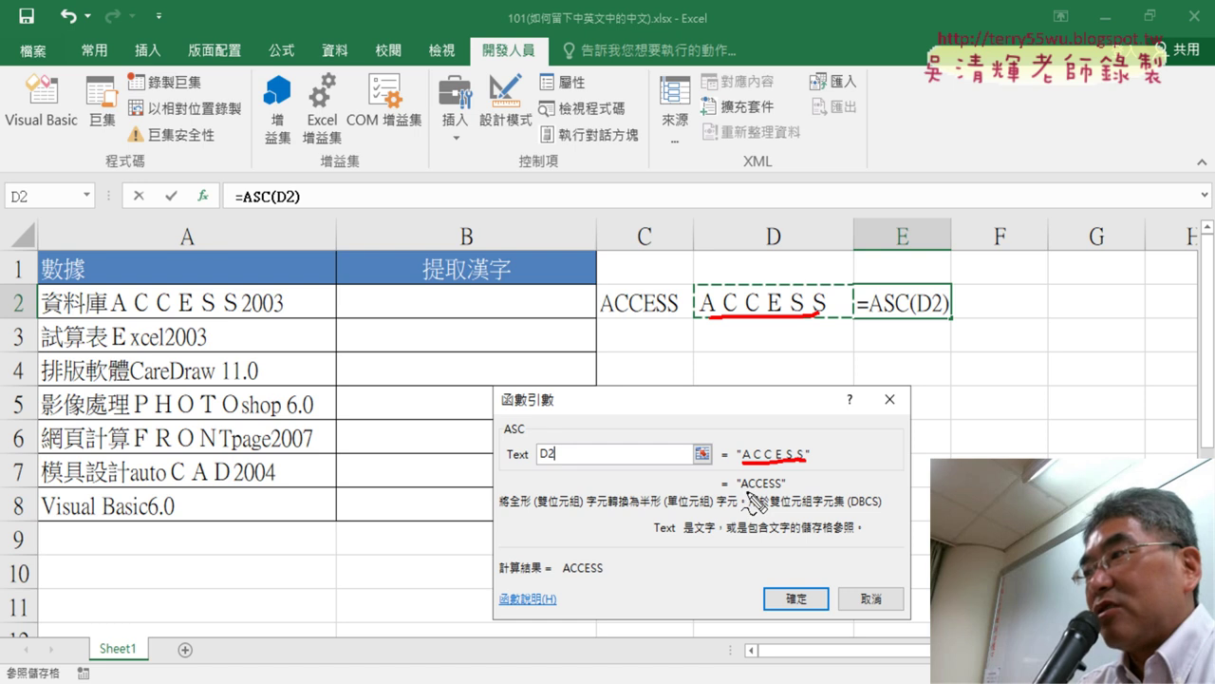
{"action": "left_click_drag", "start_coordinate": [741, 492], "coordinate": [780, 491]}
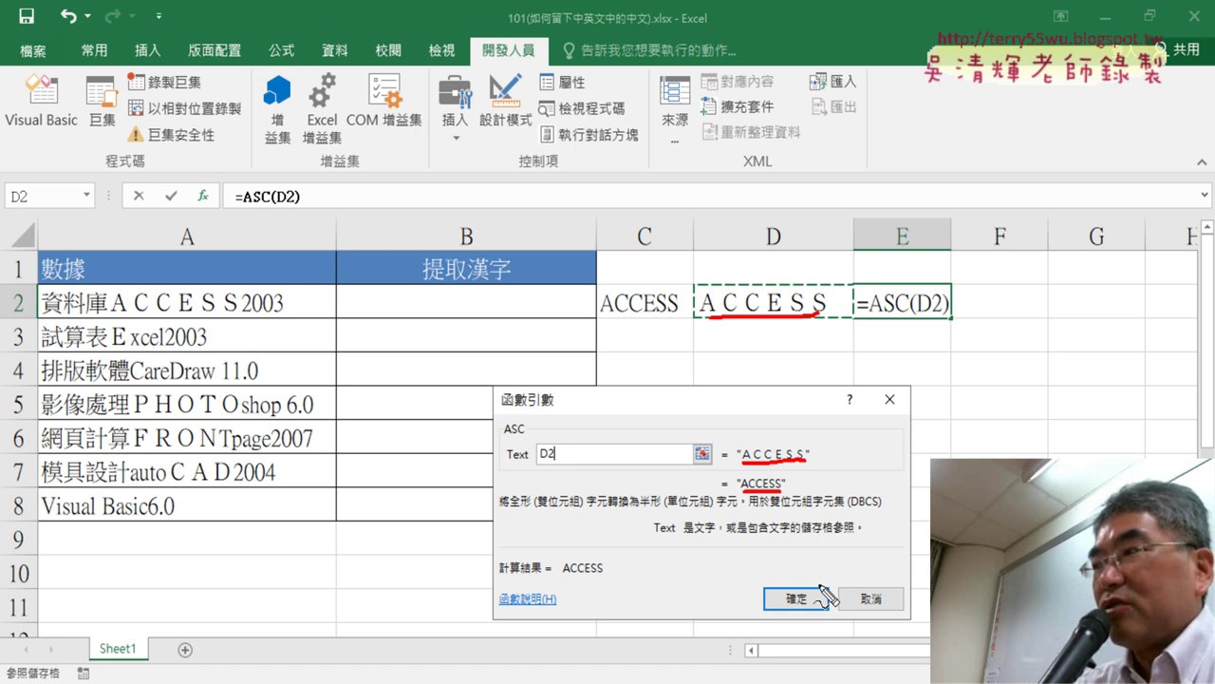
{"action": "key", "text": "Escape"}
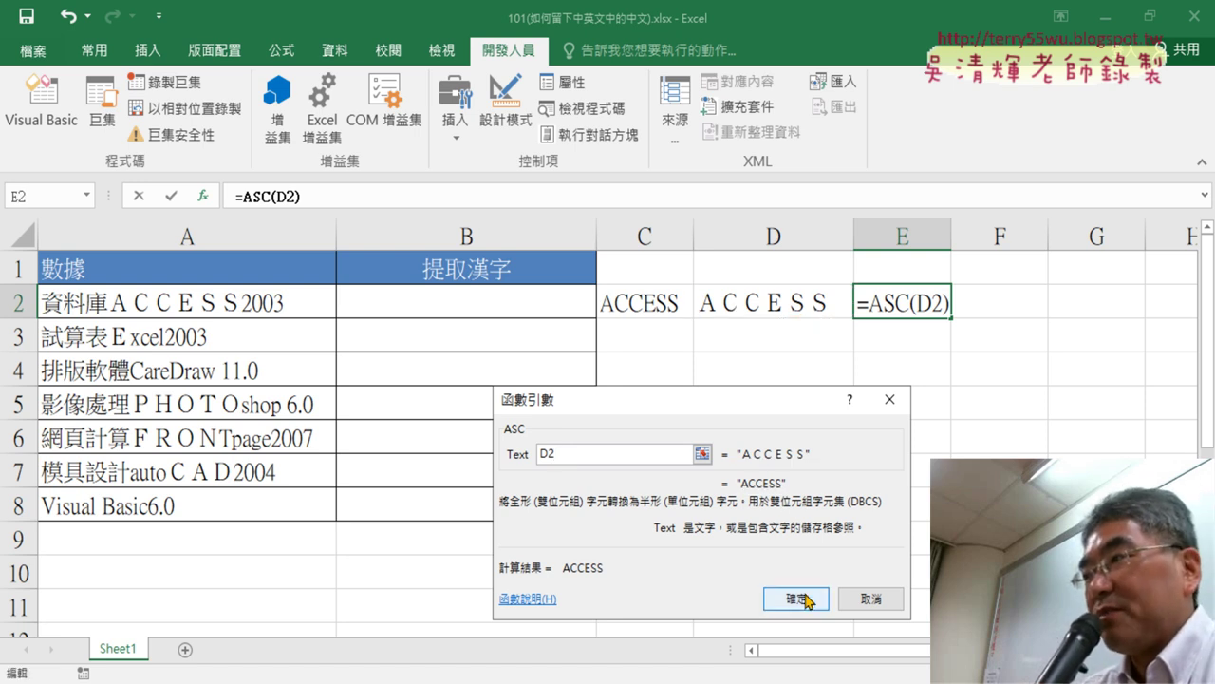
{"action": "left_click", "coordinate": [803, 599]}
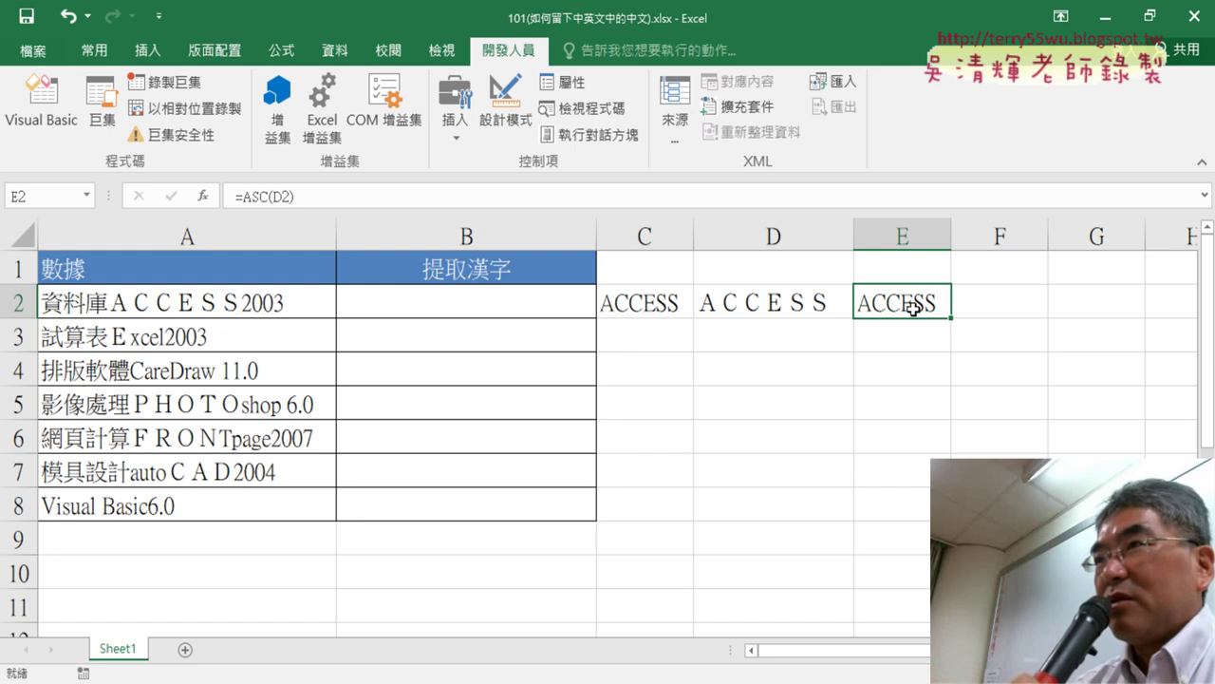
- Reopen E2's =ASC(D2) arguments, commit the formula, and select F2
{"action": "left_click", "coordinate": [243, 196]}
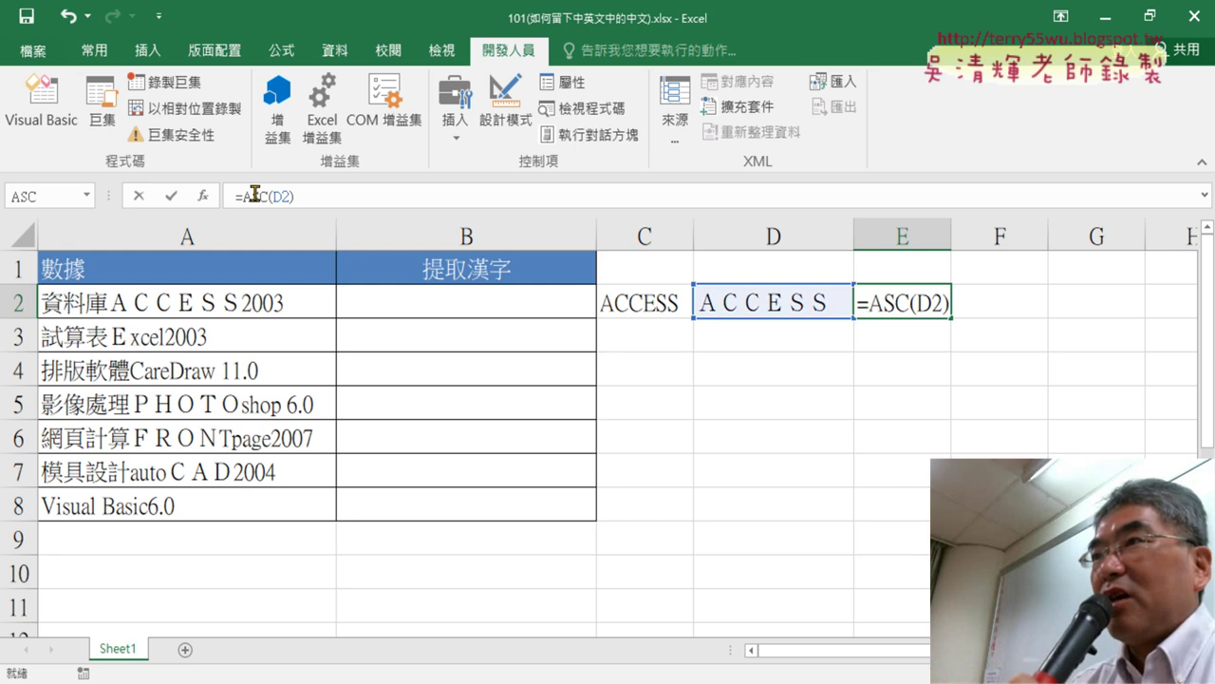
{"action": "left_click", "coordinate": [203, 198]}
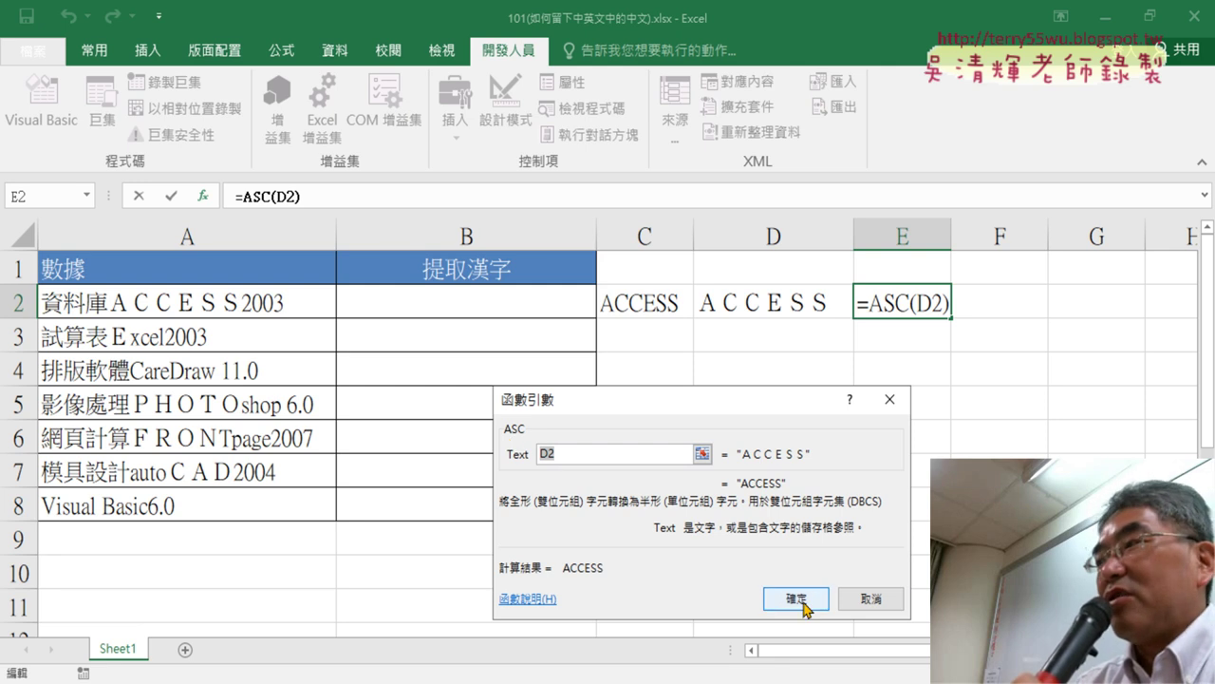
{"action": "key", "text": "Return"}
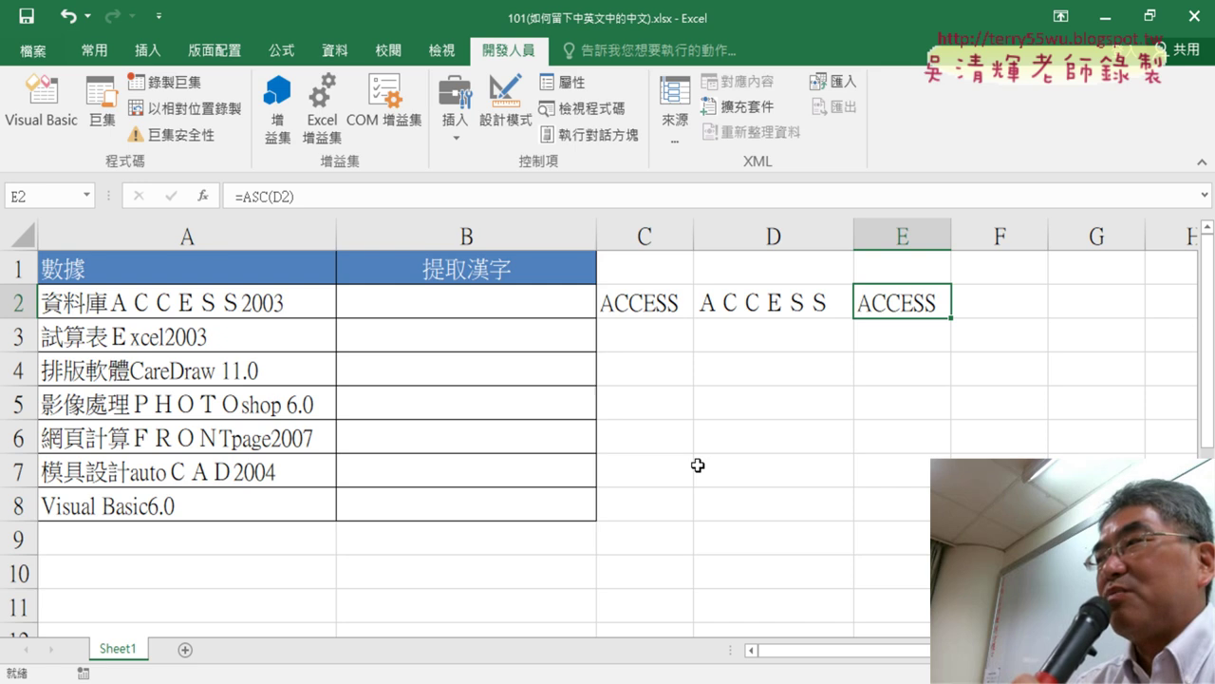
{"action": "left_click", "coordinate": [1002, 300]}
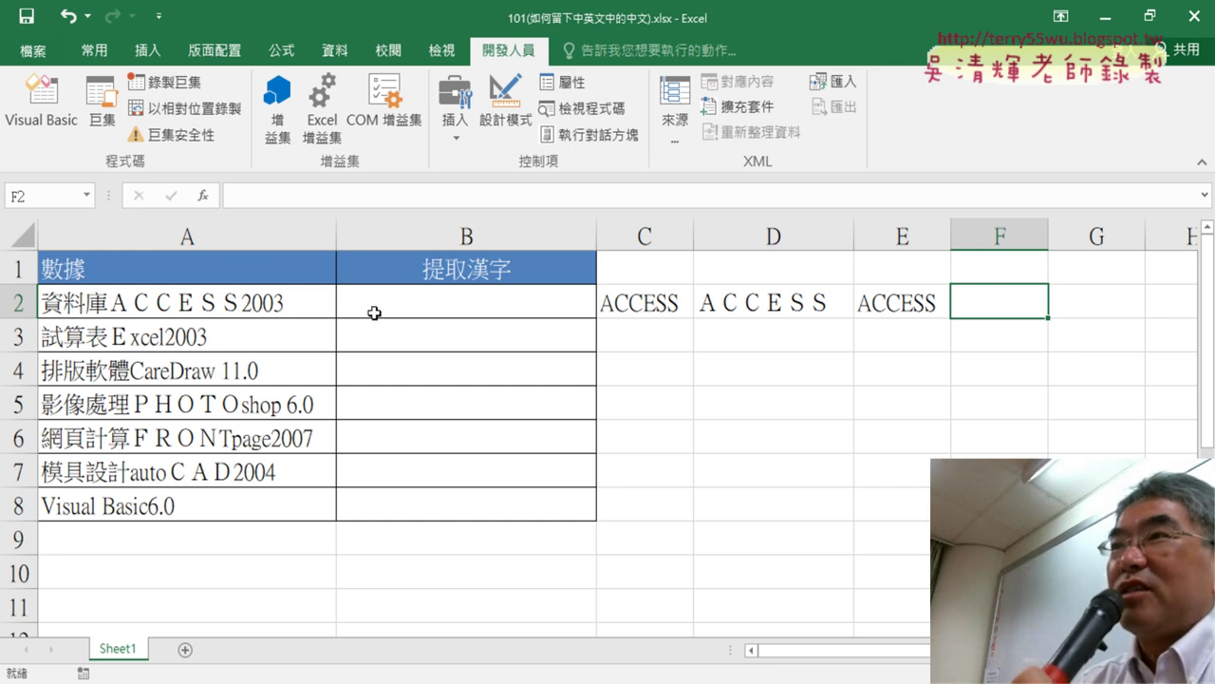
- Insert =BIG5(E2) in F2 to turn ACCESS back into full-width ＡＣＣＥＳＳ
{"action": "left_click", "coordinate": [202, 195]}
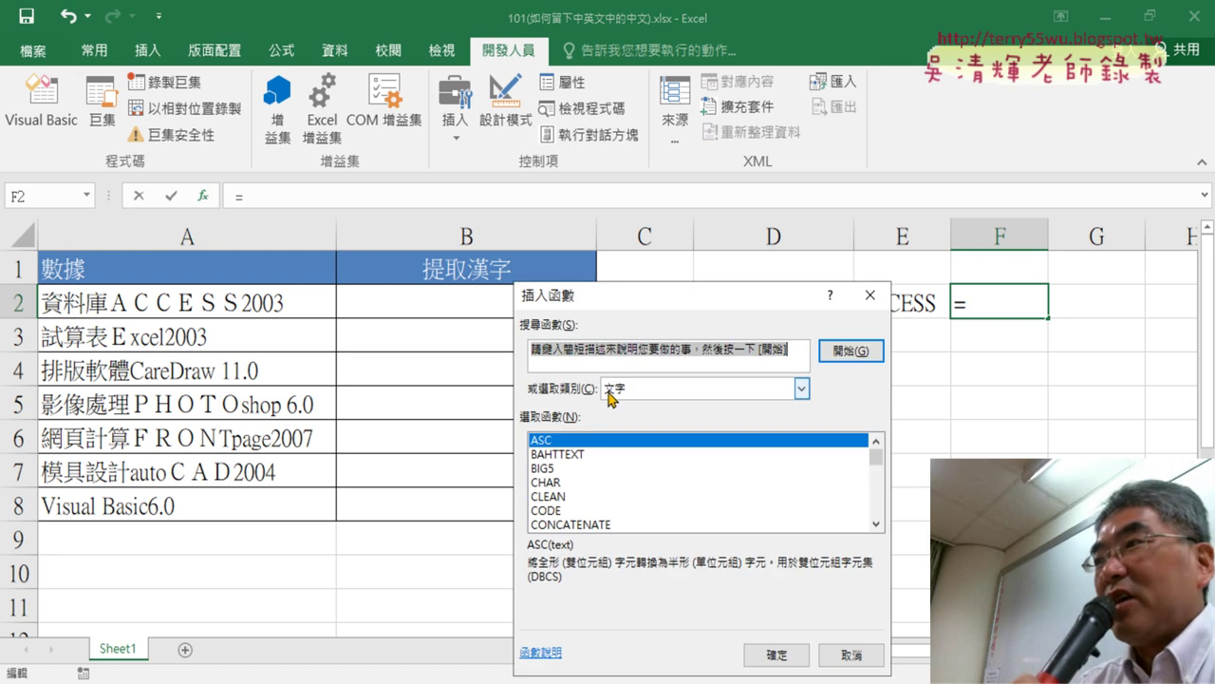
{"action": "left_click", "coordinate": [634, 393]}
{"action": "left_click", "coordinate": [634, 393]}
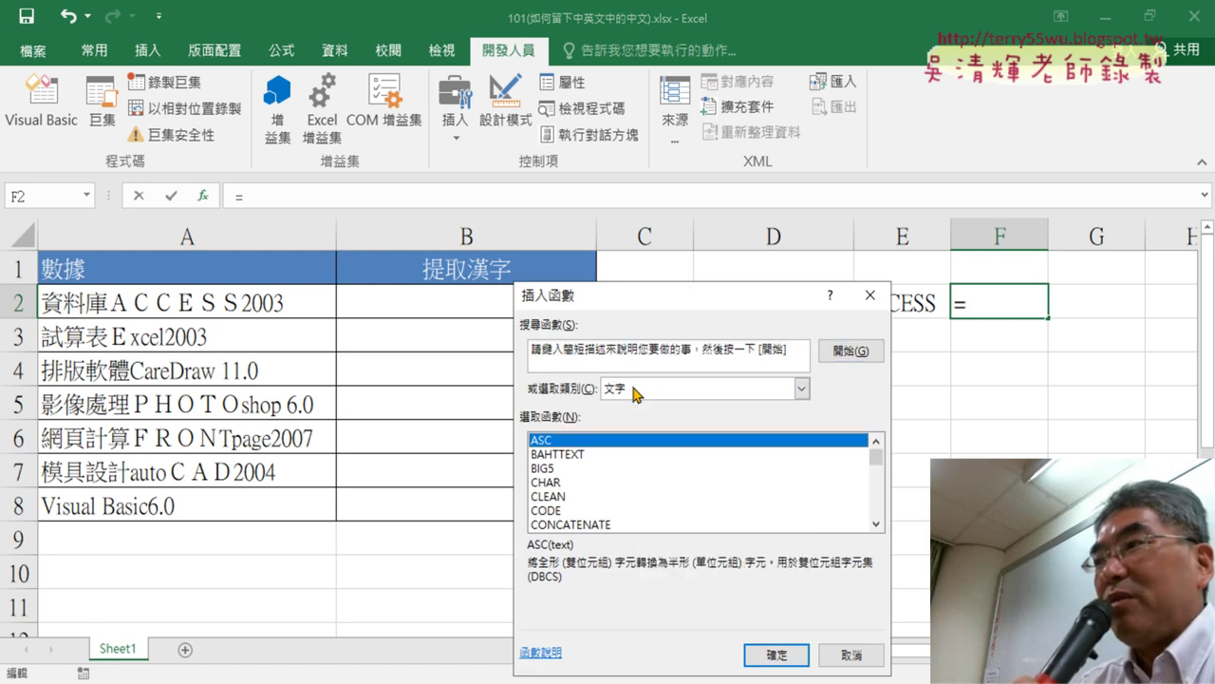
{"action": "left_click_drag", "start_coordinate": [597, 301], "coordinate": [466, 179]}
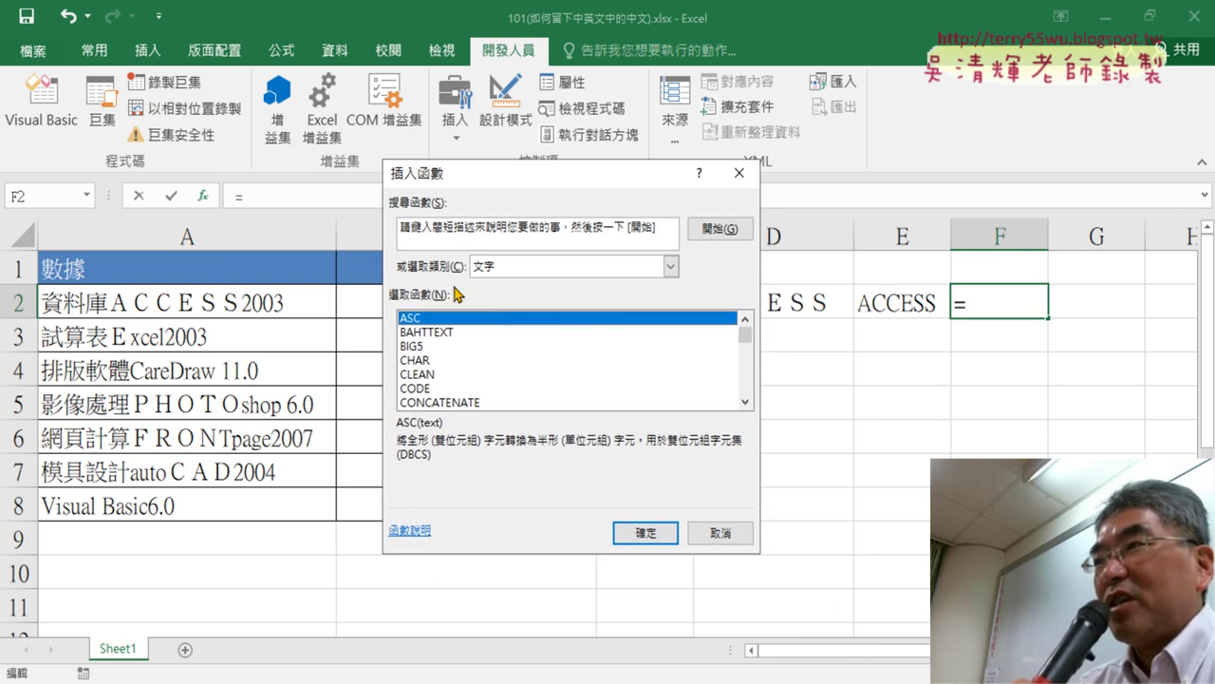
{"action": "left_click", "coordinate": [418, 346]}
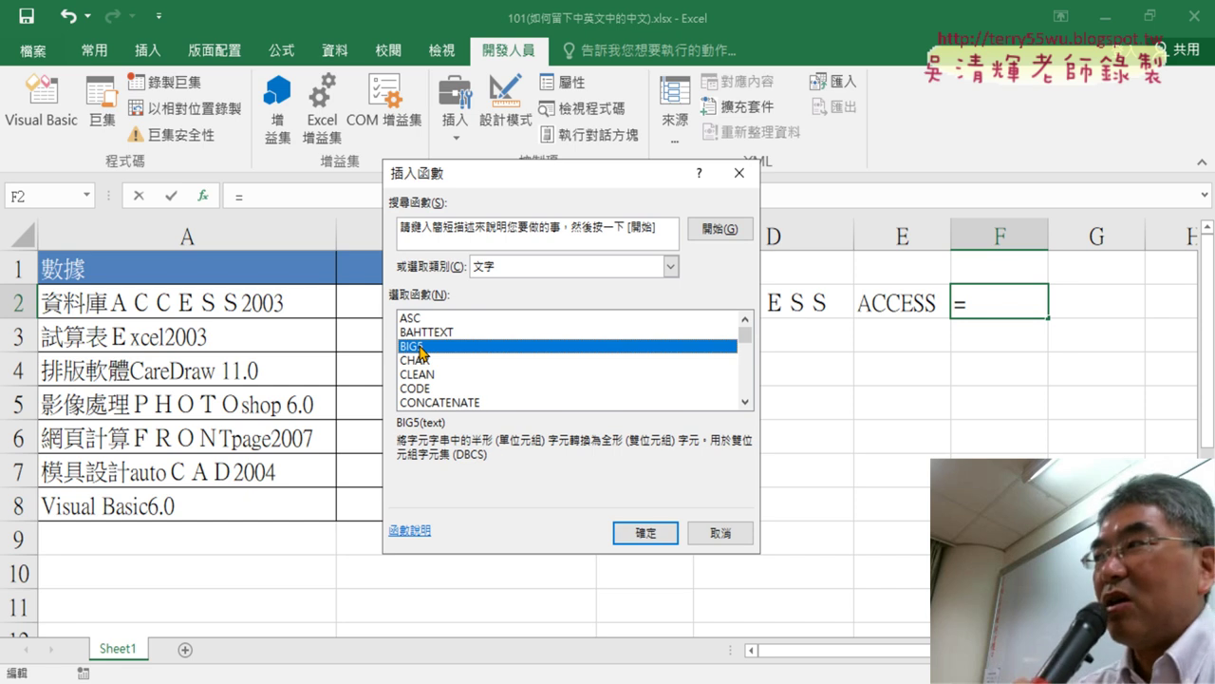
{"action": "left_click", "coordinate": [644, 534]}
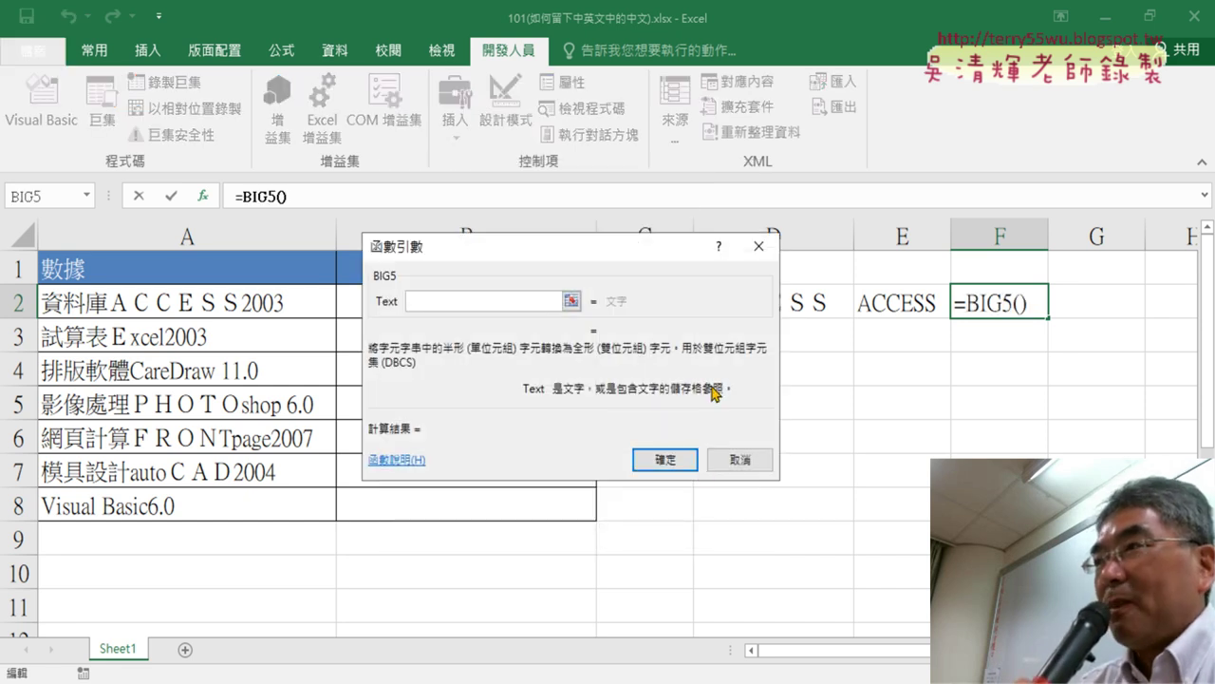
{"action": "left_click_drag", "start_coordinate": [637, 252], "coordinate": [536, 247]}
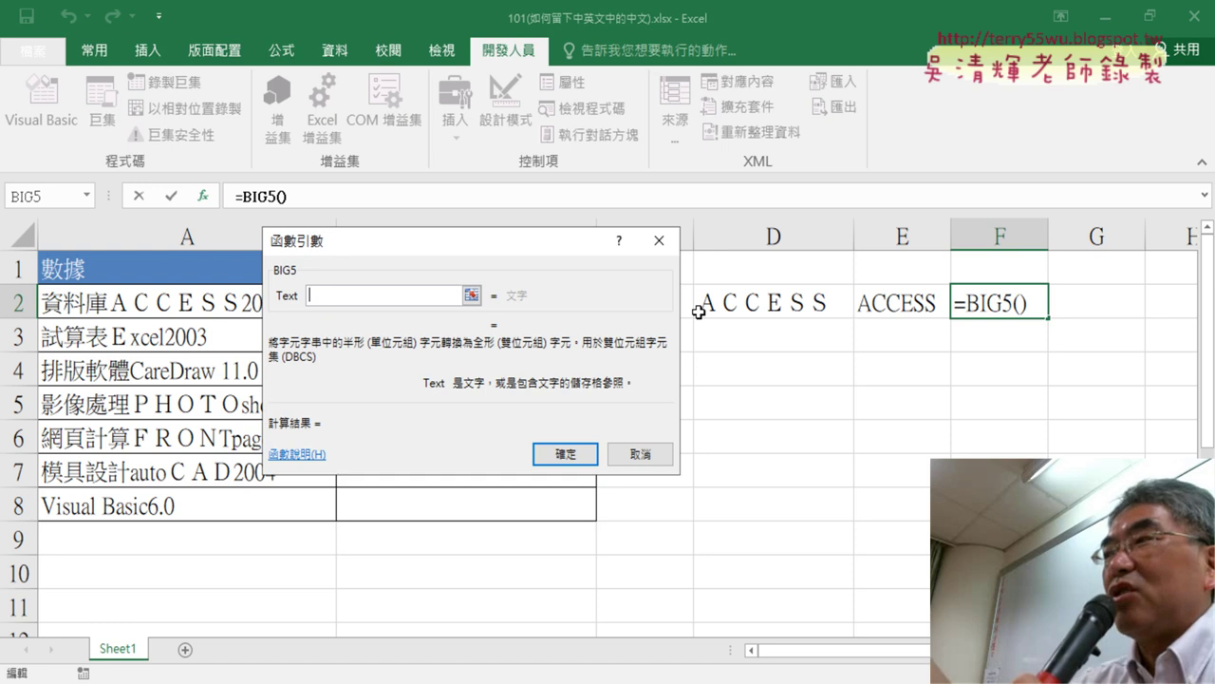
{"action": "left_click", "coordinate": [906, 305]}
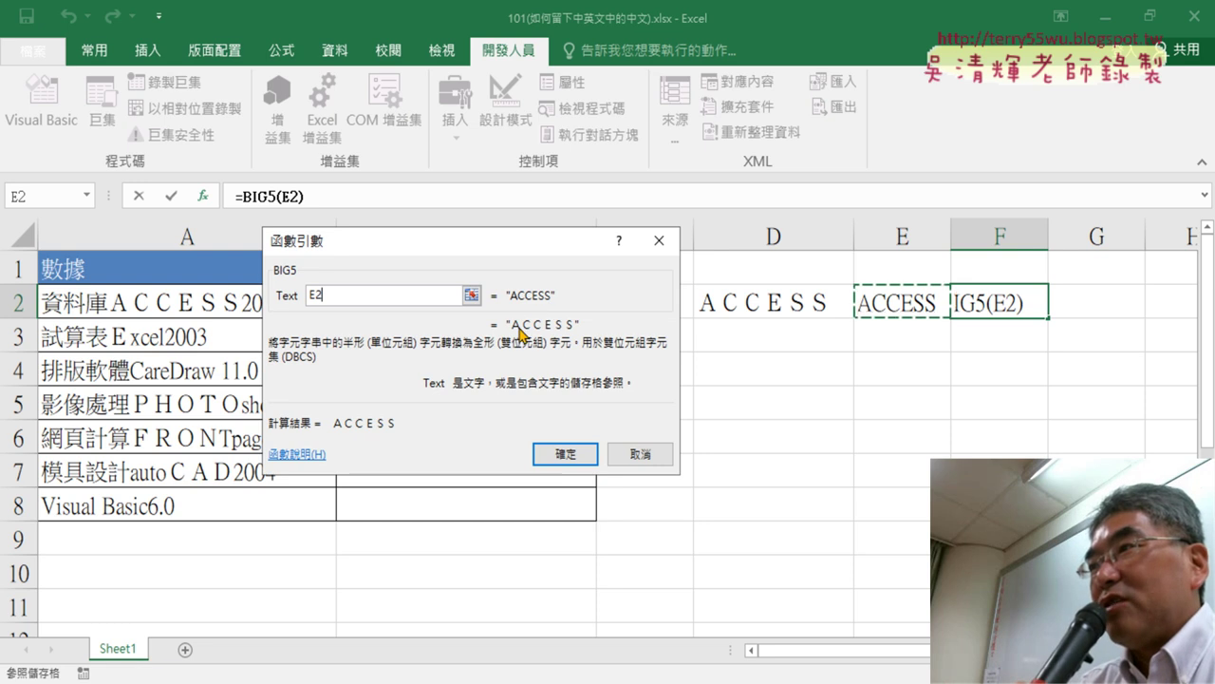
{"action": "left_click", "coordinate": [570, 452]}
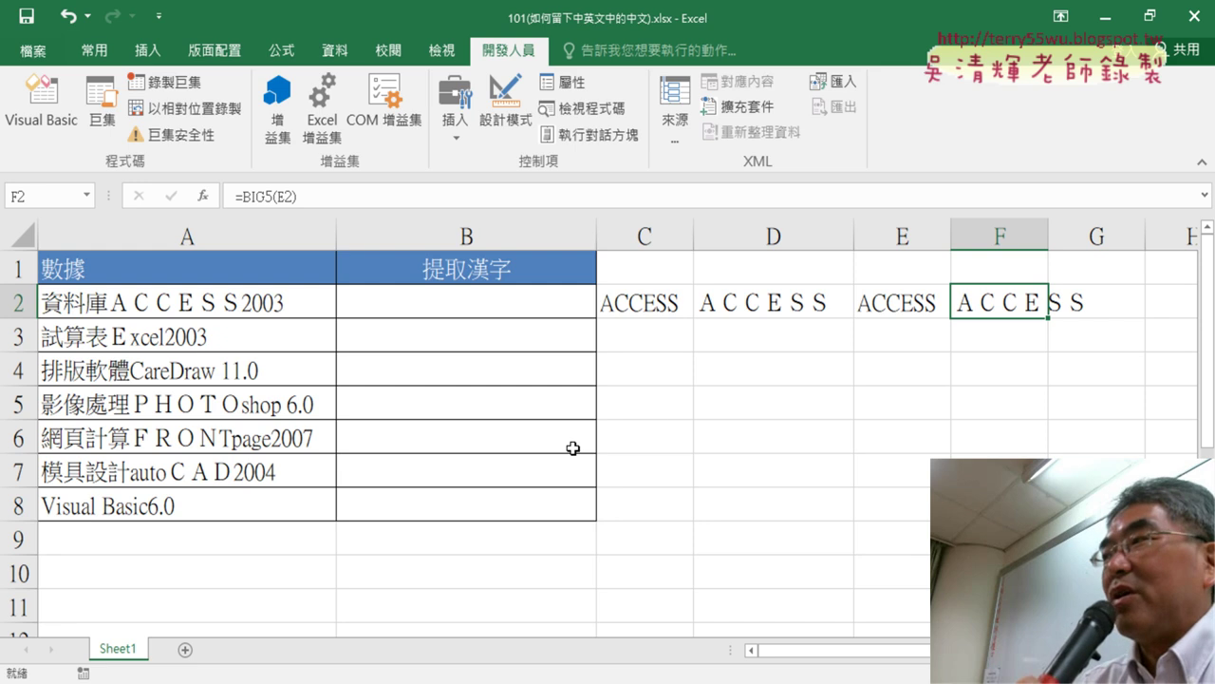
- Check the ASC and BIG5 formulas, autofit column F, and narrow column B
{"action": "left_click", "coordinate": [896, 309]}
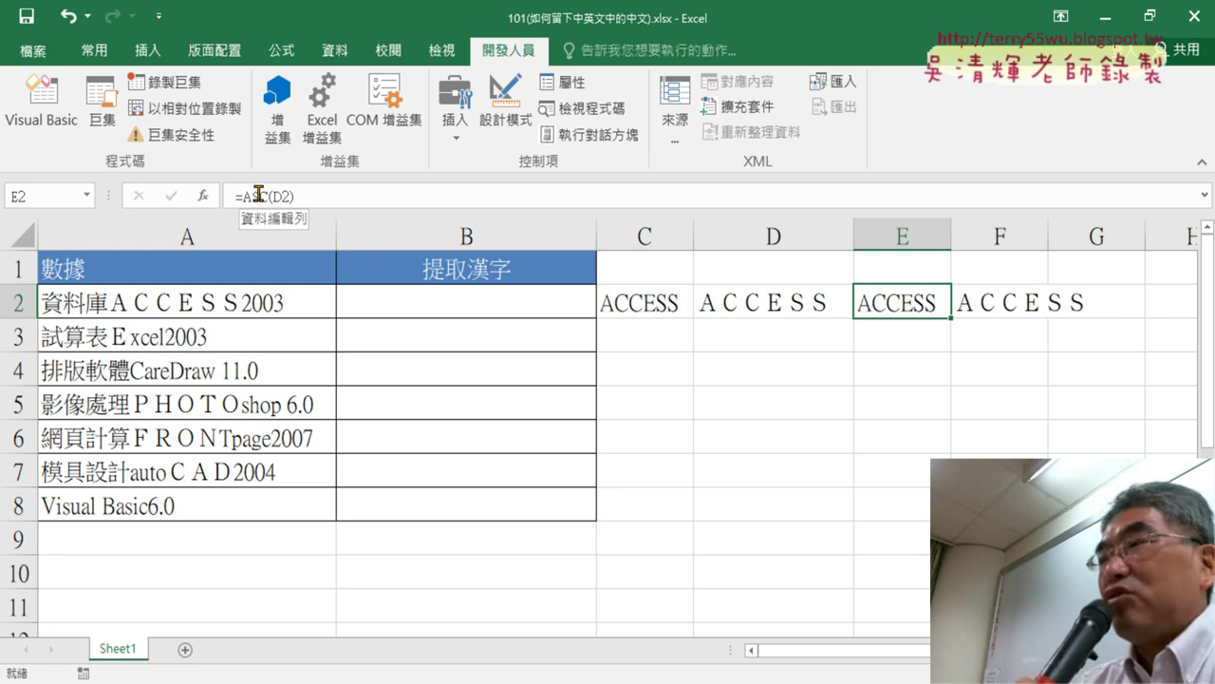
{"action": "left_click", "coordinate": [1004, 304]}
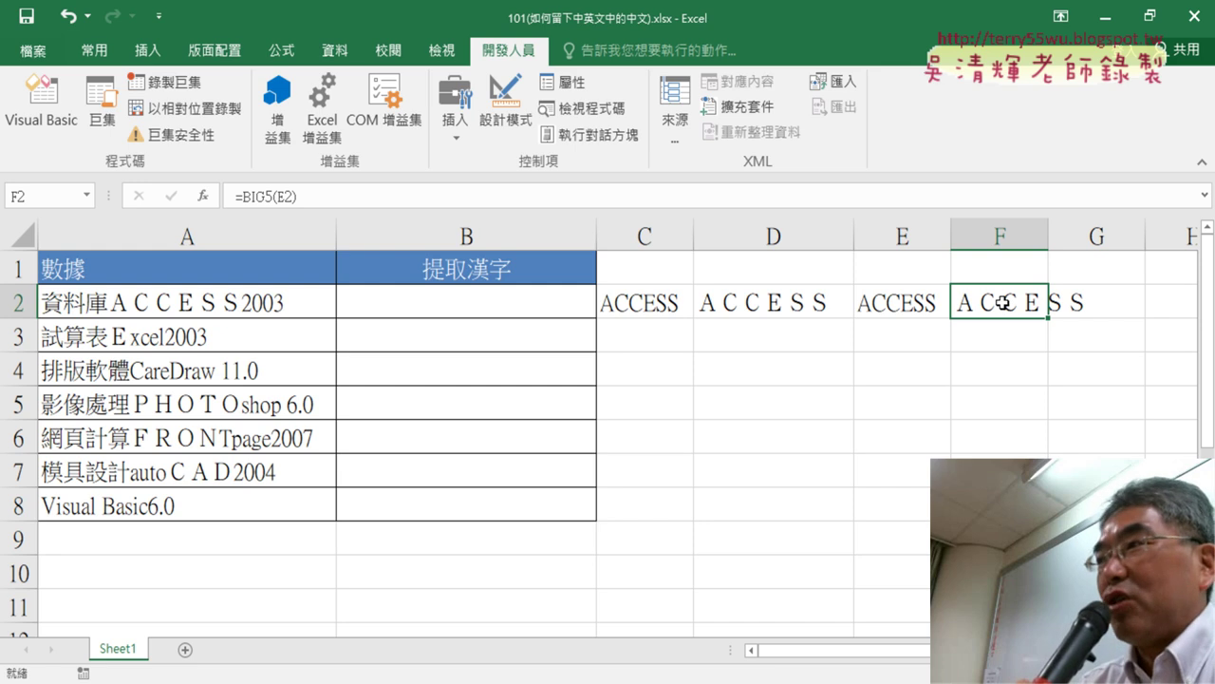
{"action": "double_click", "coordinate": [1049, 235]}
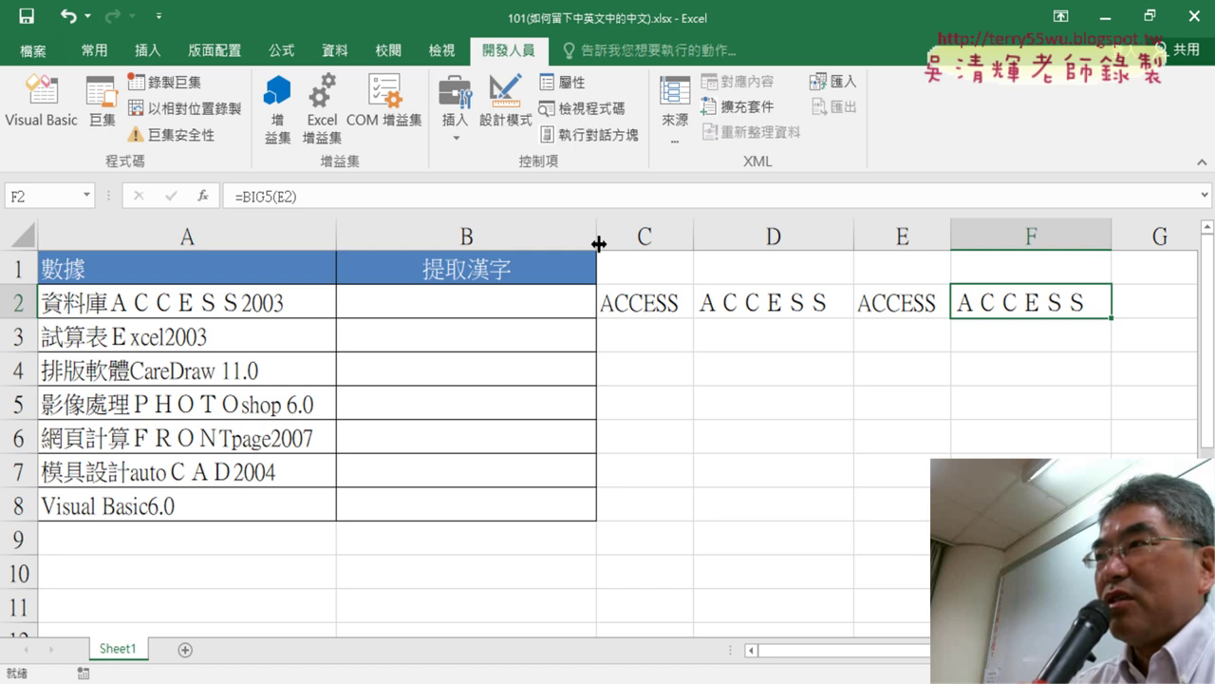
{"action": "left_click_drag", "start_coordinate": [597, 236], "coordinate": [462, 233]}
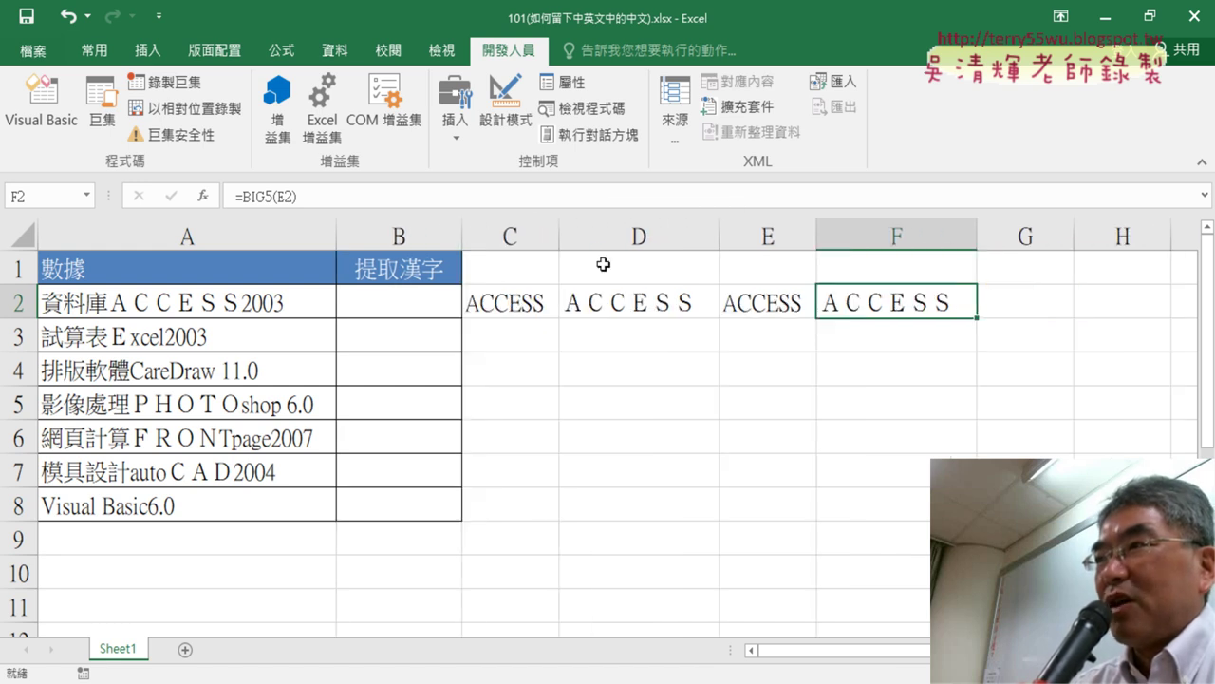
{"action": "left_click", "coordinate": [1021, 299]}
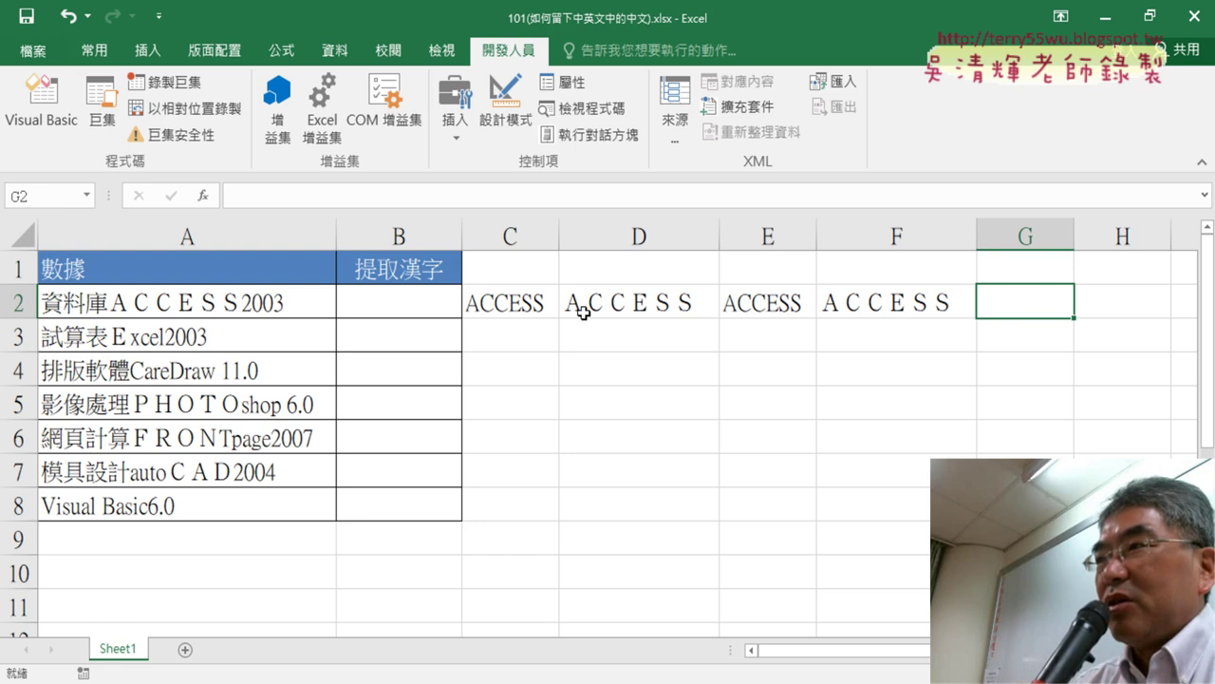
{"action": "left_click", "coordinate": [503, 333]}
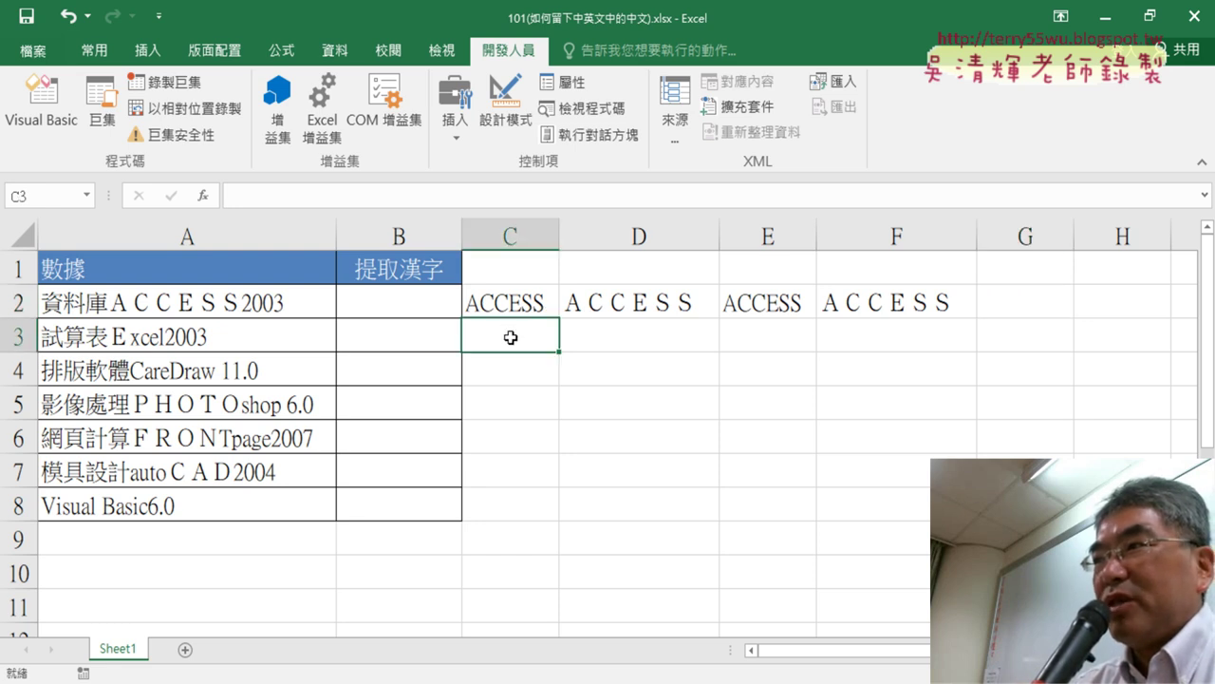
- Insert =LEN(A3) in C3 from the Text functions, returning 12
{"action": "left_click", "coordinate": [203, 199]}
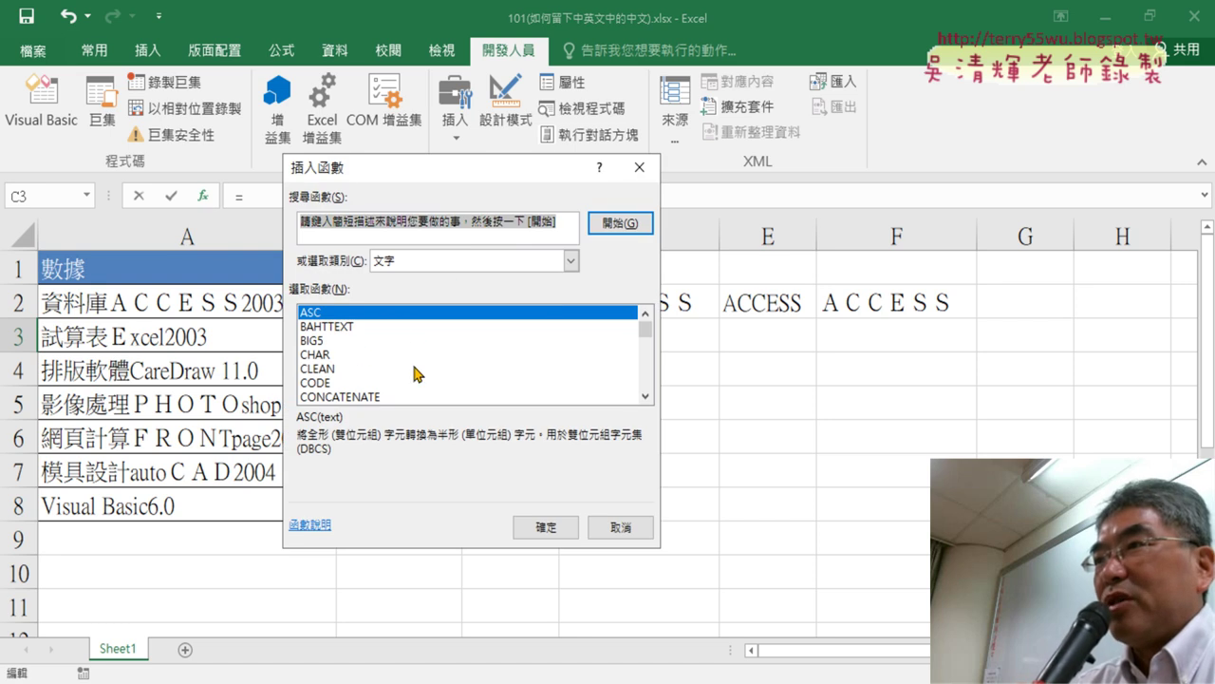
{"action": "left_click", "coordinate": [644, 396]}
{"action": "left_click", "coordinate": [645, 397]}
{"action": "left_click", "coordinate": [645, 397]}
{"action": "left_click", "coordinate": [644, 397]}
{"action": "left_click", "coordinate": [644, 396]}
{"action": "left_click", "coordinate": [645, 396]}
{"action": "left_click", "coordinate": [644, 397]}
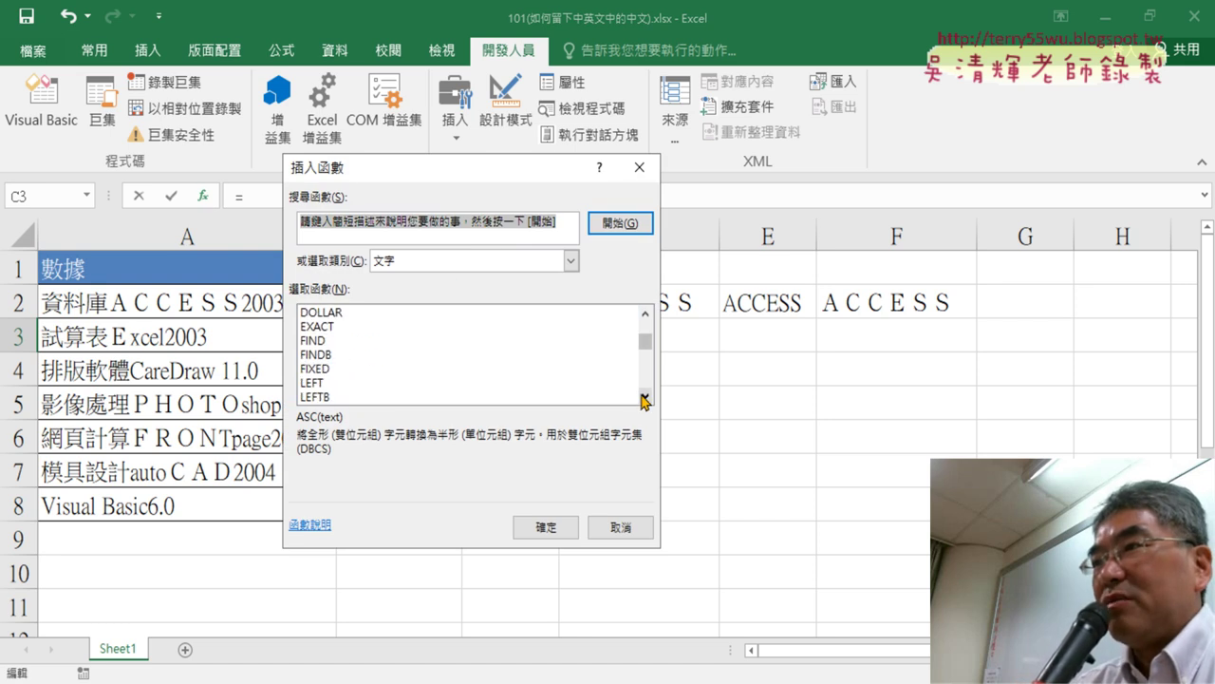
{"action": "left_click", "coordinate": [644, 397]}
{"action": "left_click", "coordinate": [645, 397]}
{"action": "left_click", "coordinate": [645, 397]}
{"action": "left_click", "coordinate": [320, 372]}
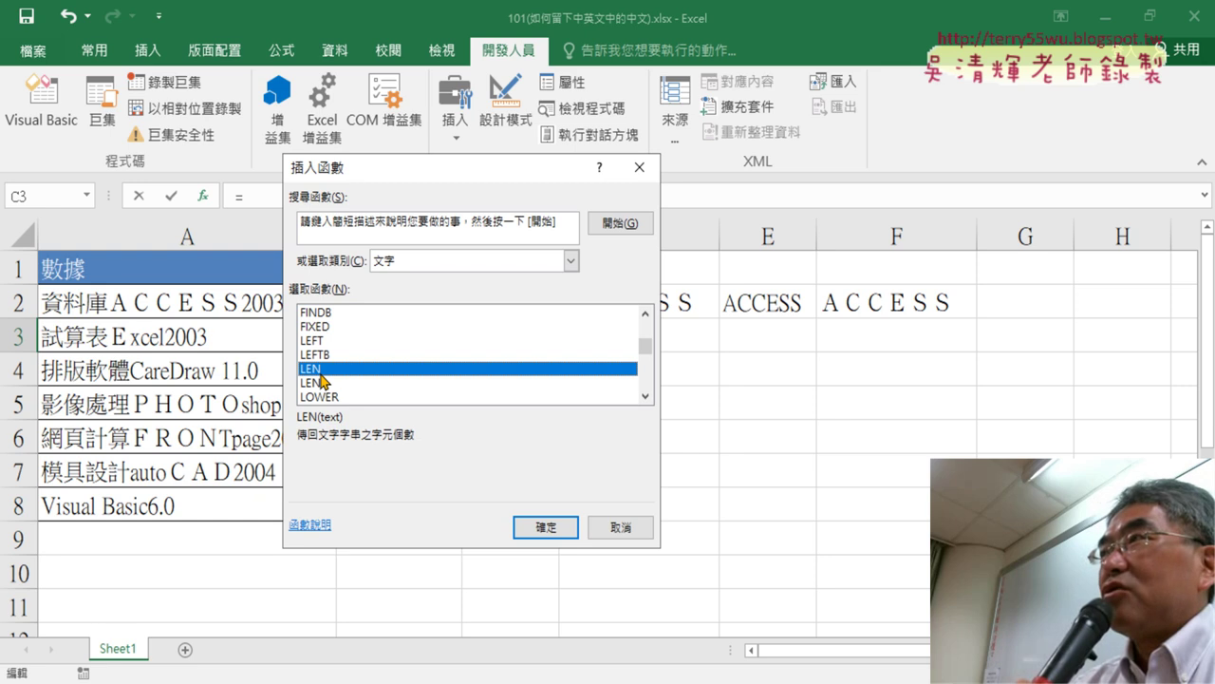
{"action": "left_click_drag", "start_coordinate": [483, 180], "coordinate": [811, 178]}
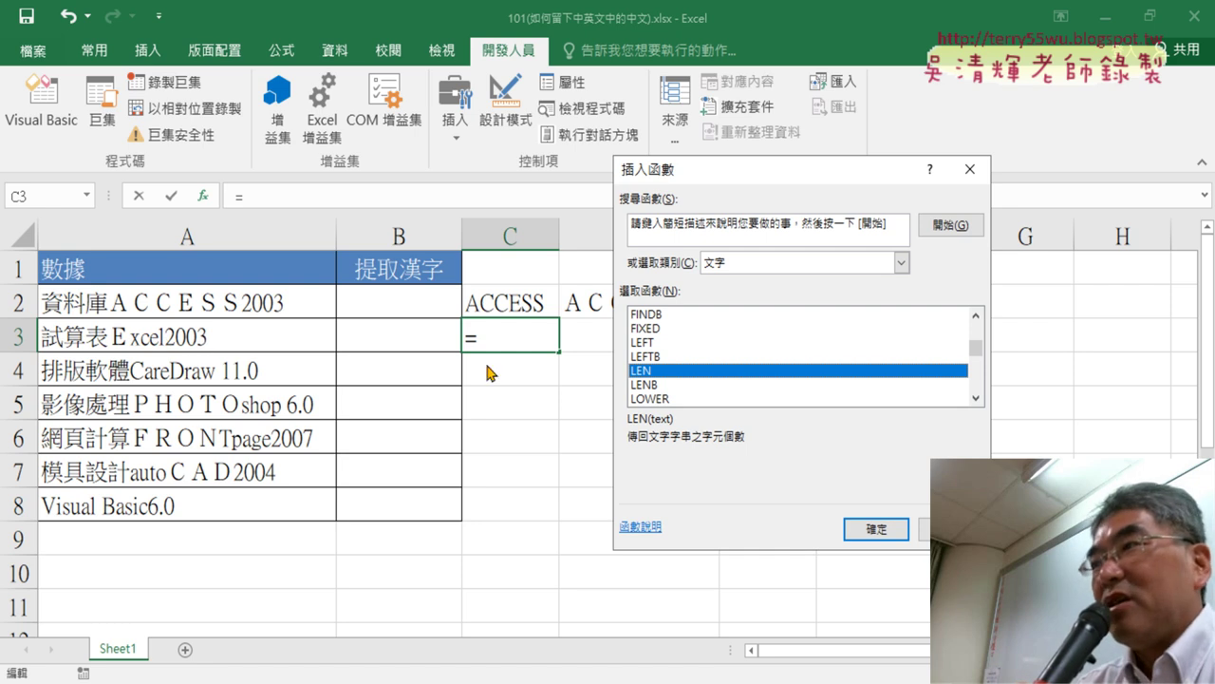
{"action": "left_click", "coordinate": [874, 522]}
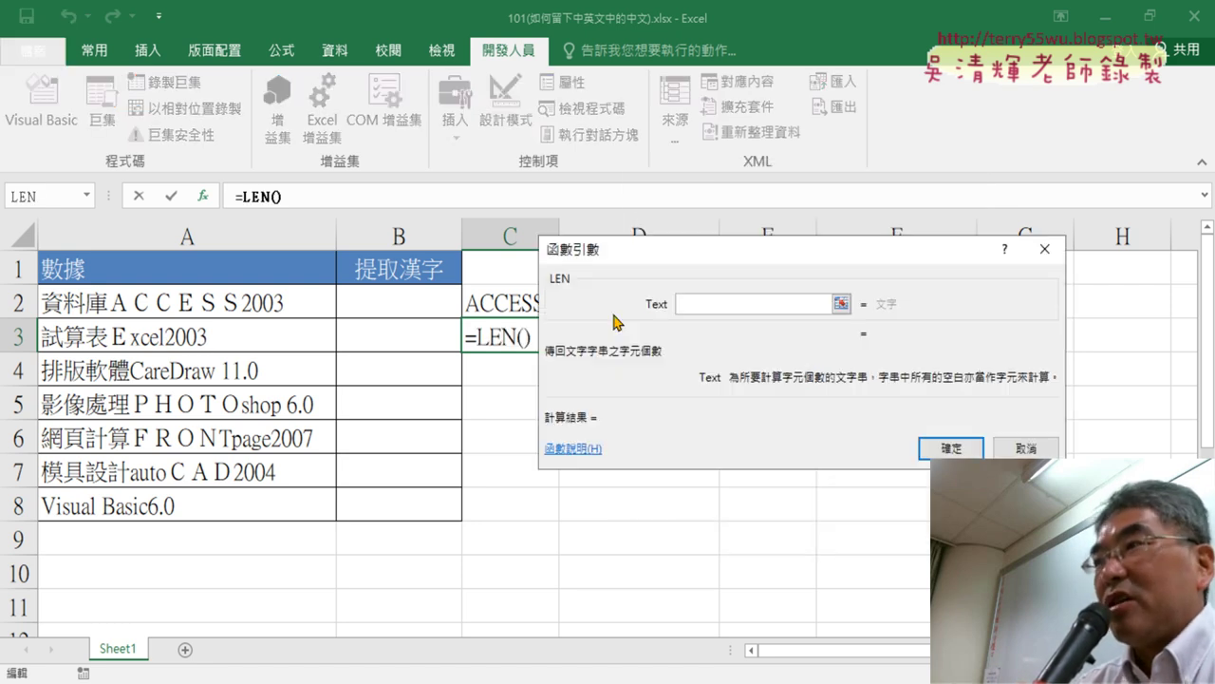
{"action": "left_click", "coordinate": [185, 332]}
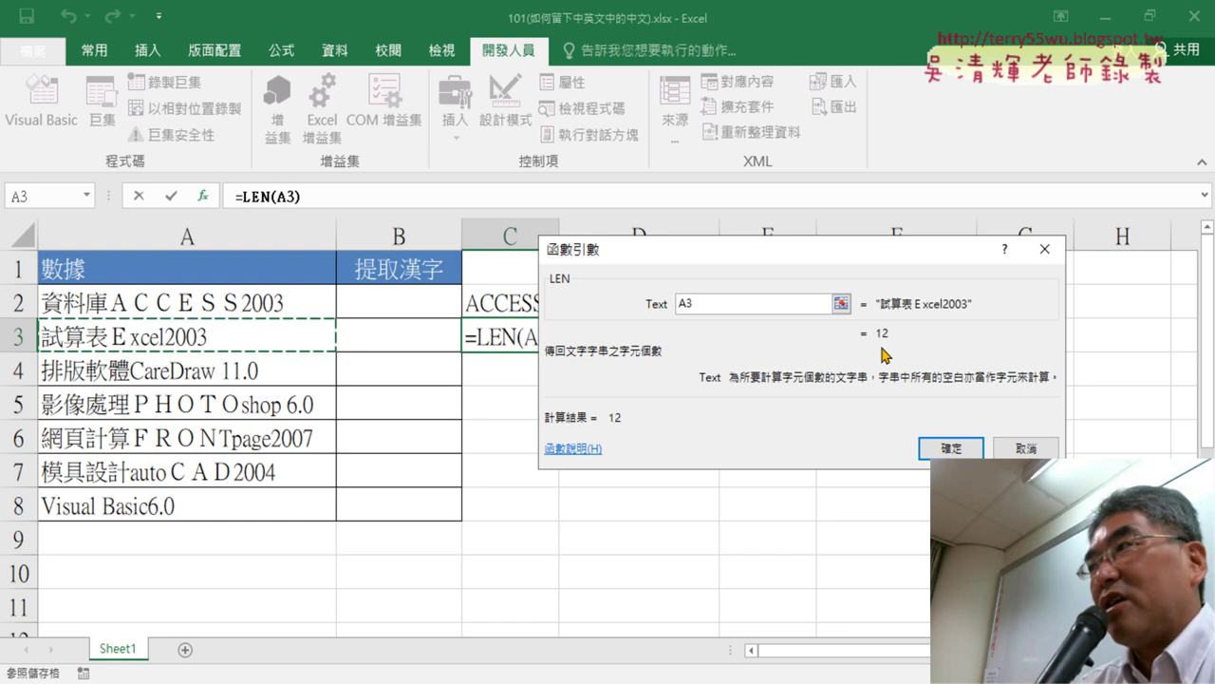
{"action": "left_click", "coordinate": [959, 448]}
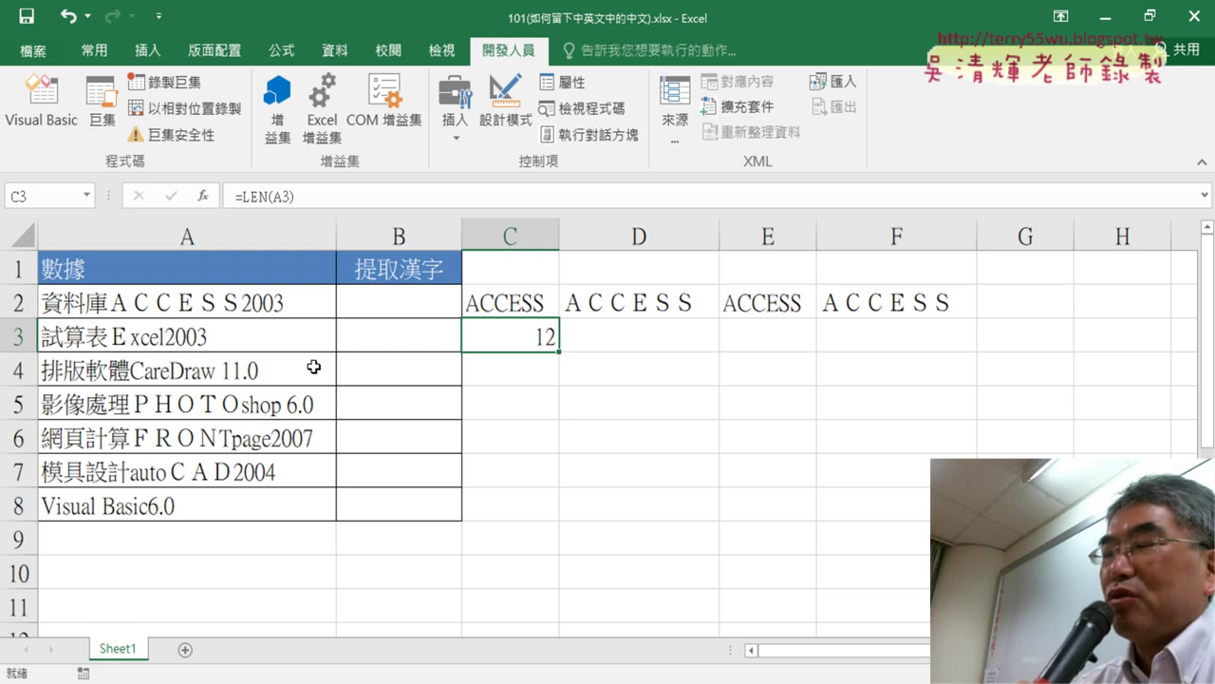
- Start a function in D3 and browse the Text functions from LEN to LENB's byte-count description
{"action": "left_click", "coordinate": [641, 338]}
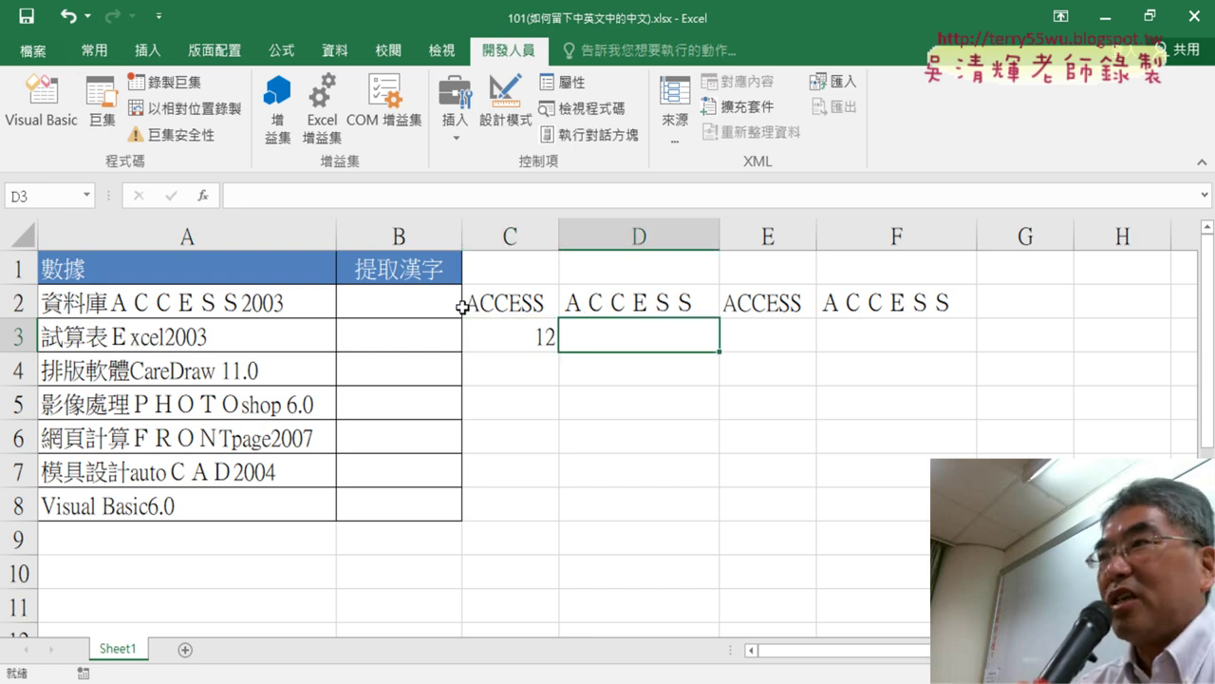
{"action": "left_click", "coordinate": [203, 196]}
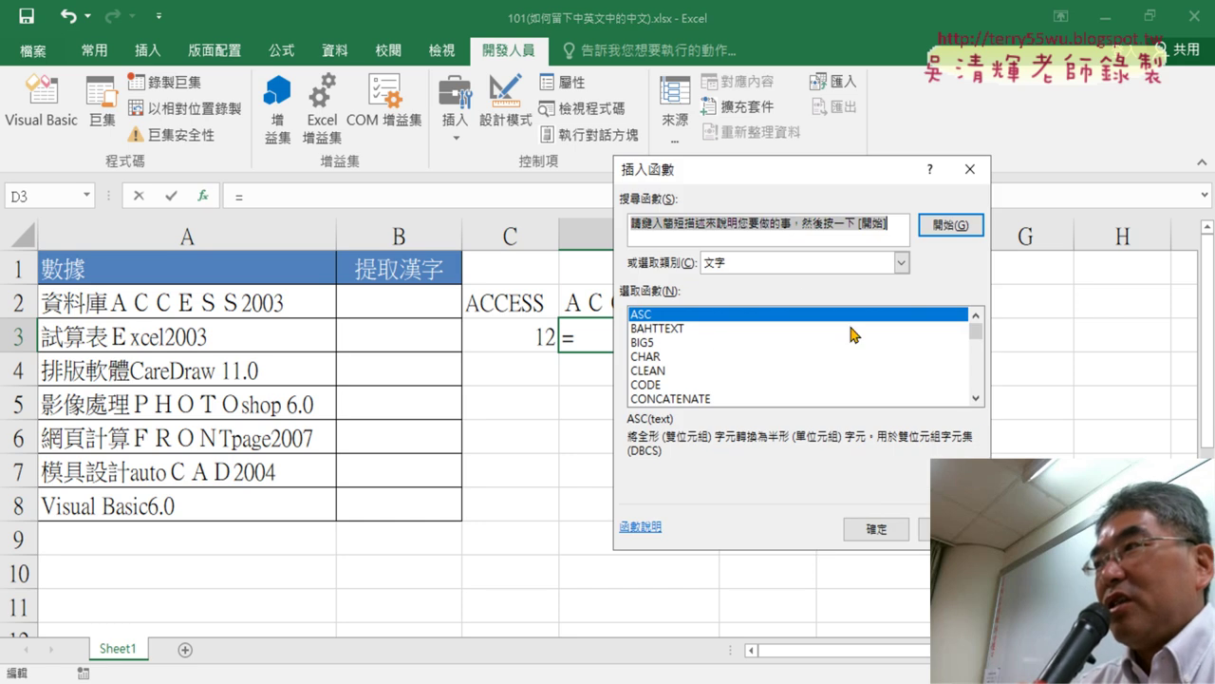
{"action": "left_click_drag", "start_coordinate": [977, 403], "coordinate": [977, 403]}
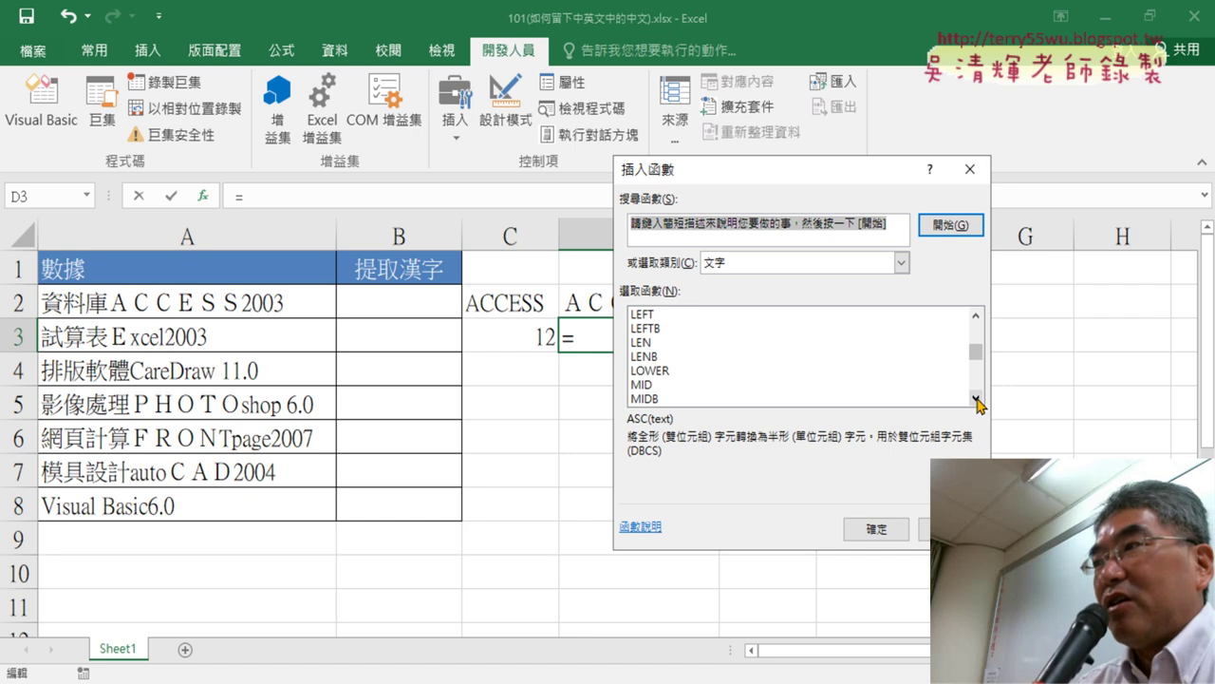
{"action": "left_click", "coordinate": [640, 344]}
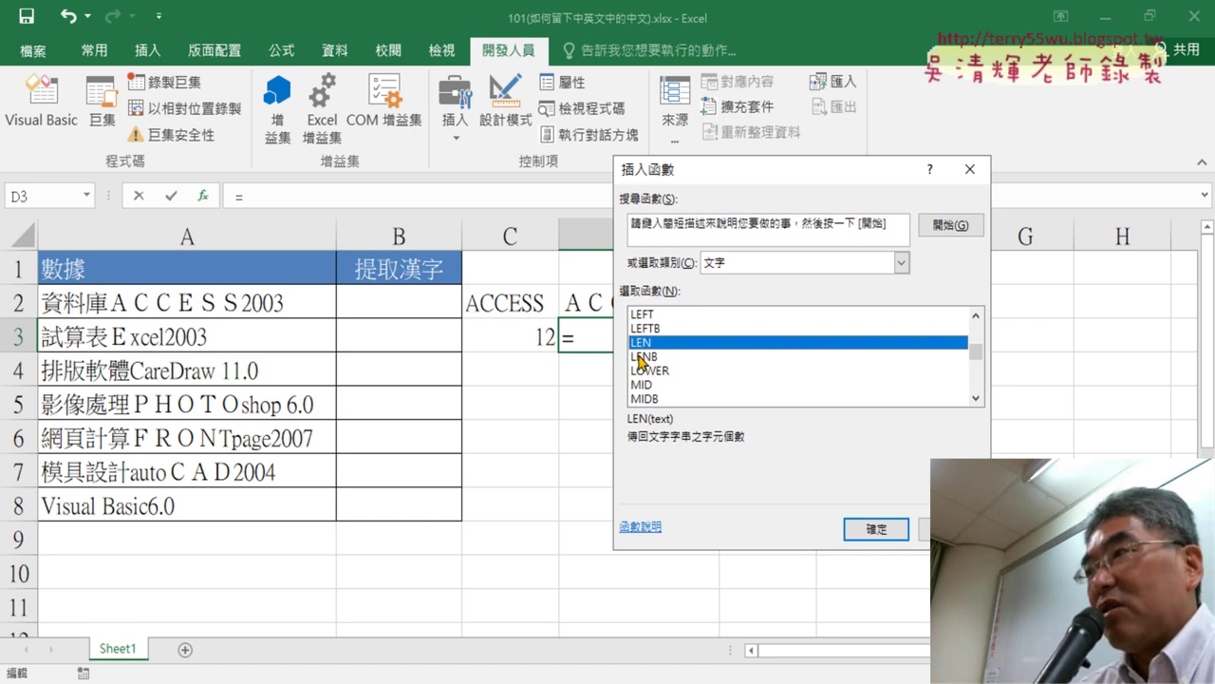
{"action": "left_click", "coordinate": [645, 356]}
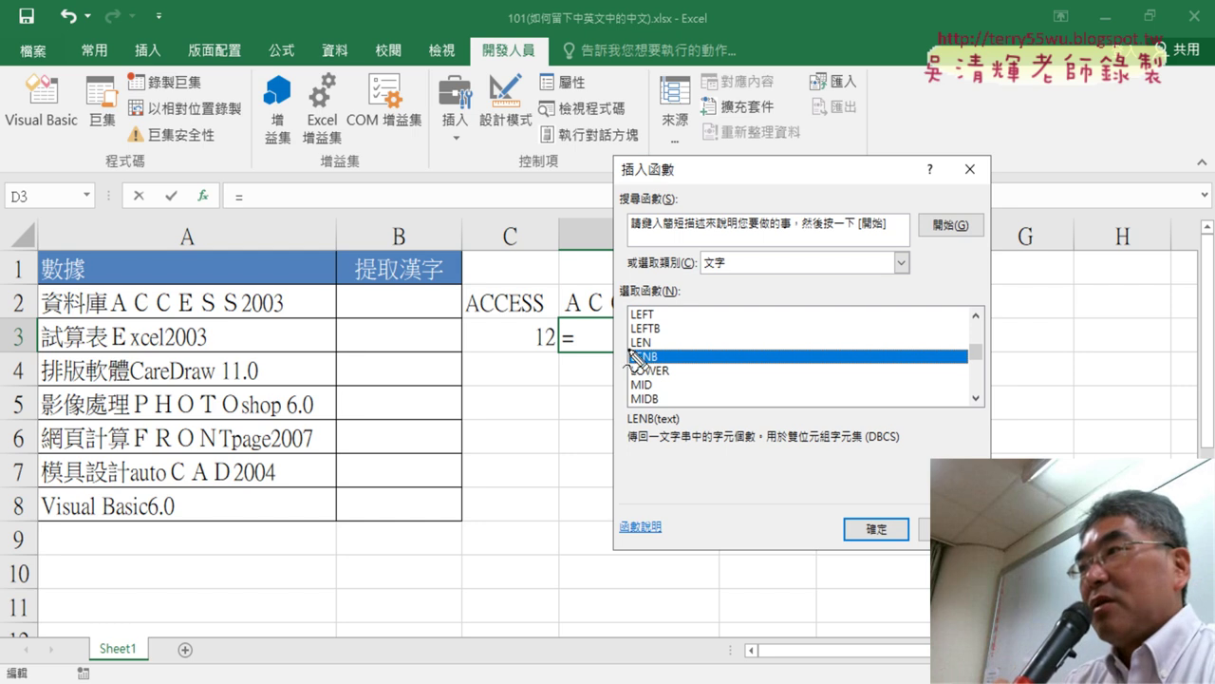
{"action": "left_click_drag", "start_coordinate": [628, 349], "coordinate": [665, 361]}
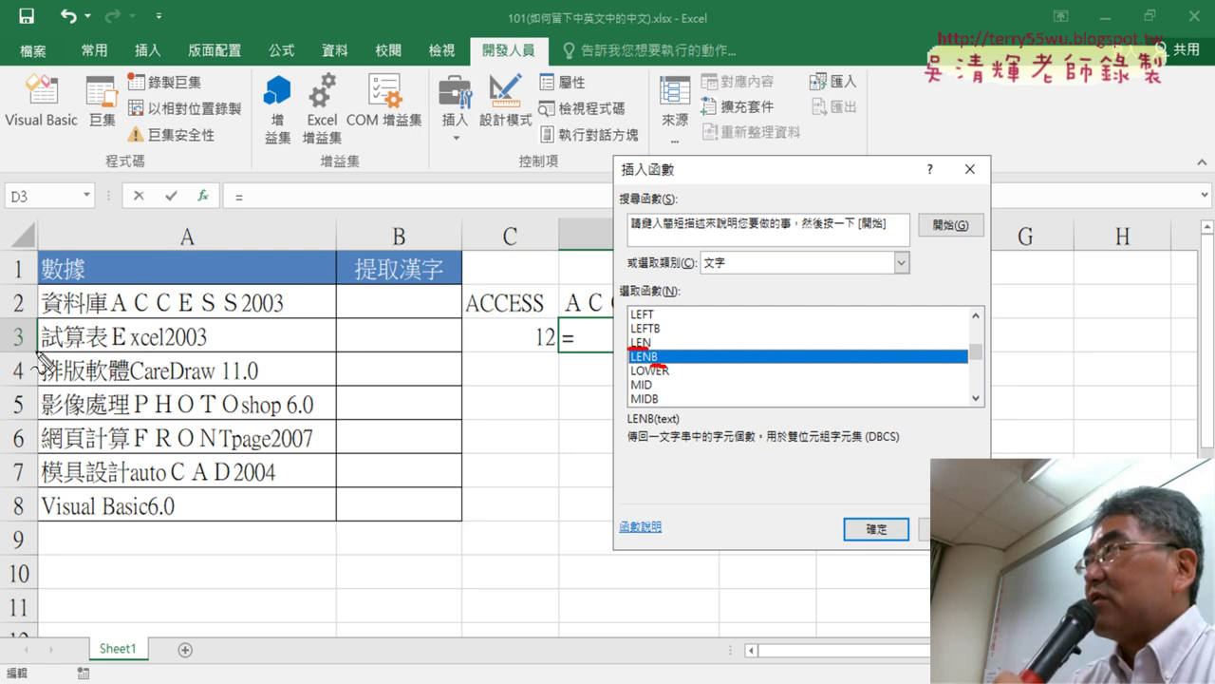
{"action": "left_click_drag", "start_coordinate": [36, 350], "coordinate": [57, 349]}
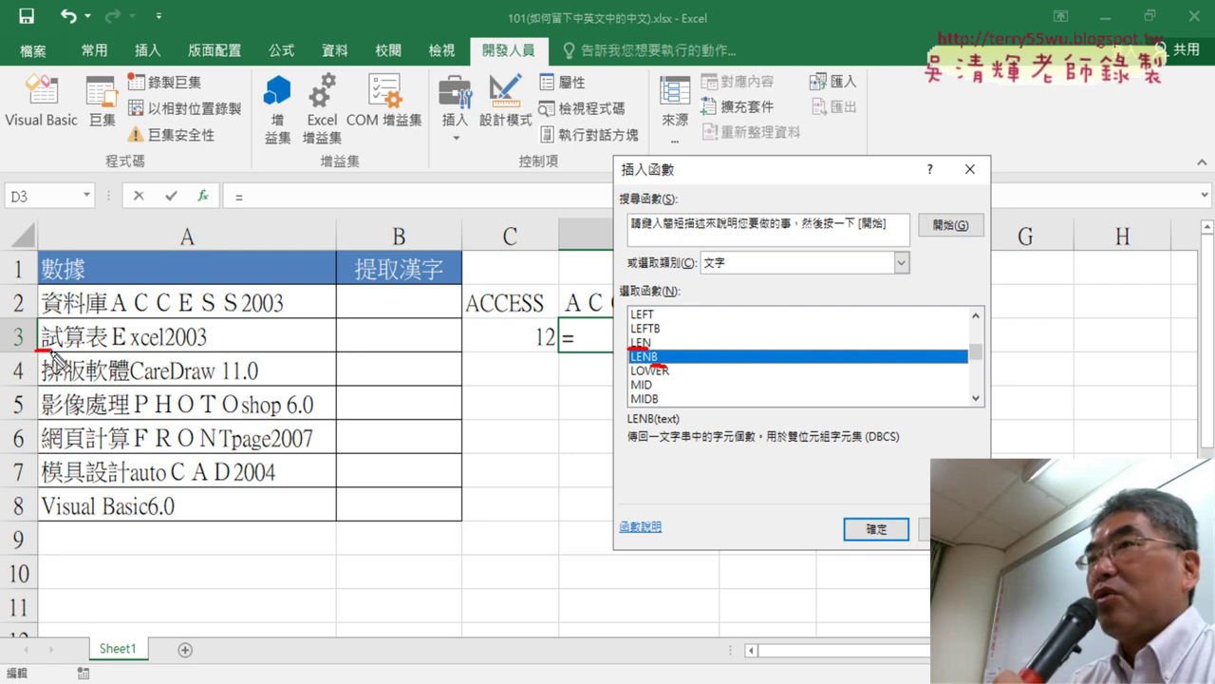
{"action": "left_click_drag", "start_coordinate": [34, 220], "coordinate": [59, 248]}
{"action": "mouse_move", "coordinate": [55, 220]}
{"action": "left_mouse_down"}
{"action": "mouse_move", "coordinate": [32, 250]}
{"action": "mouse_move", "coordinate": [102, 246]}
{"action": "left_mouse_up"}
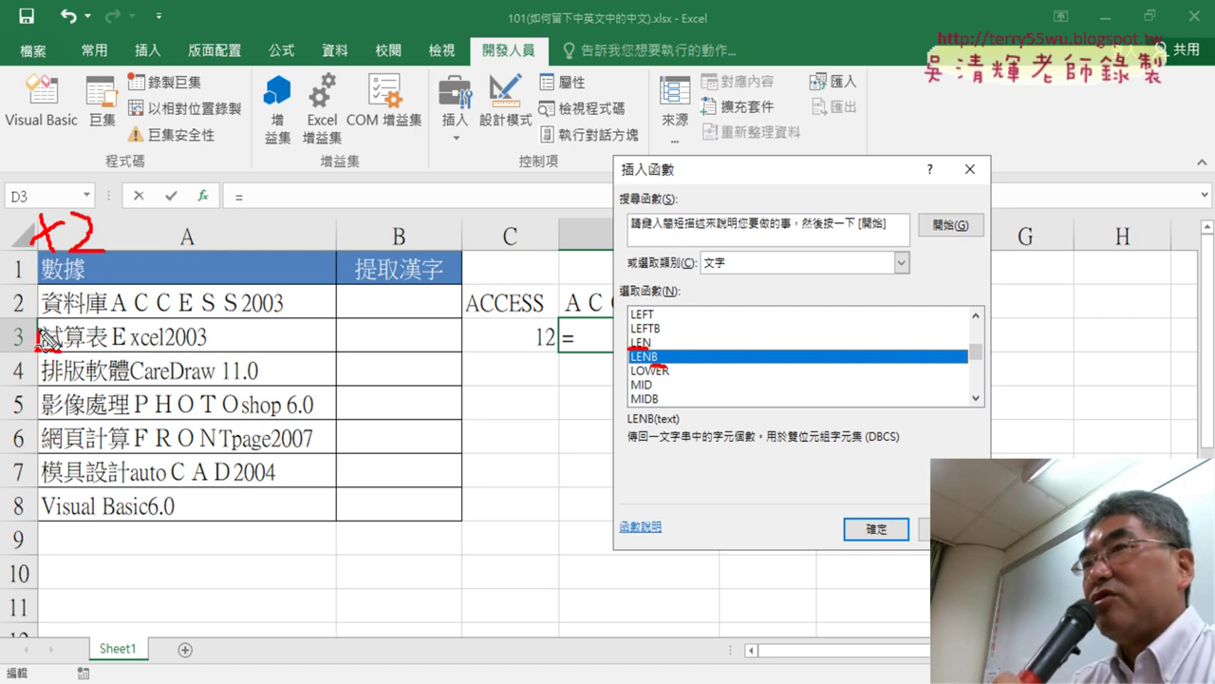
{"action": "left_click_drag", "start_coordinate": [57, 322], "coordinate": [38, 352]}
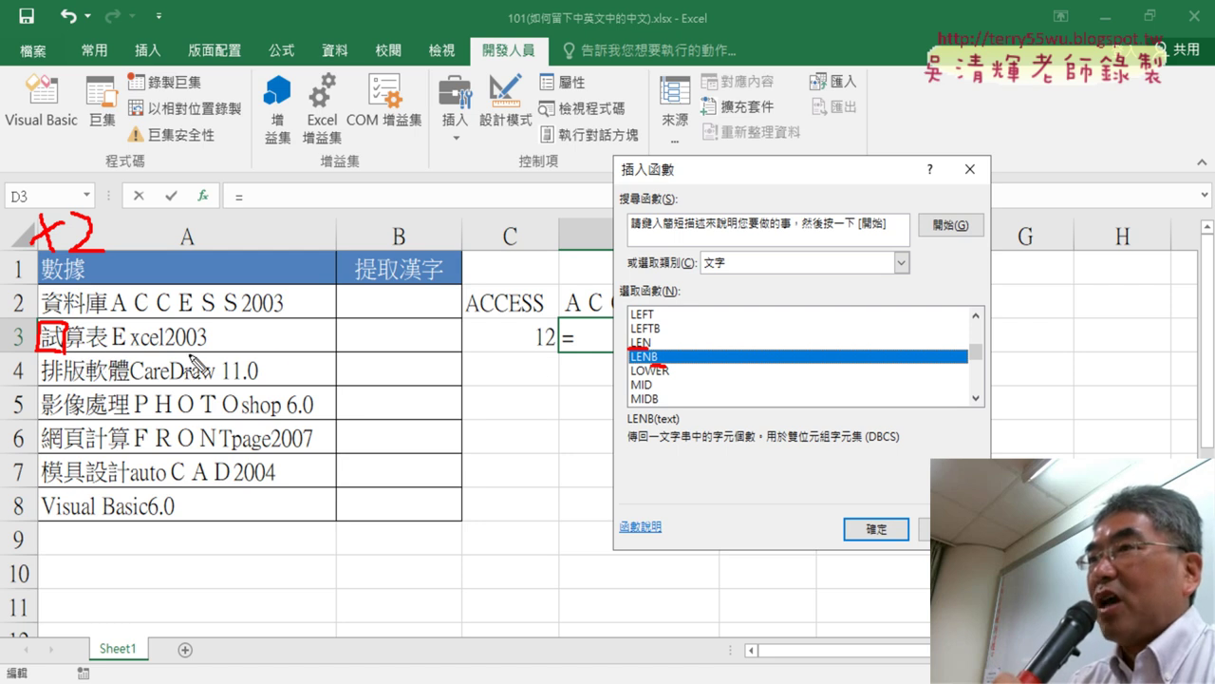
{"action": "left_click_drag", "start_coordinate": [527, 353], "coordinate": [558, 350]}
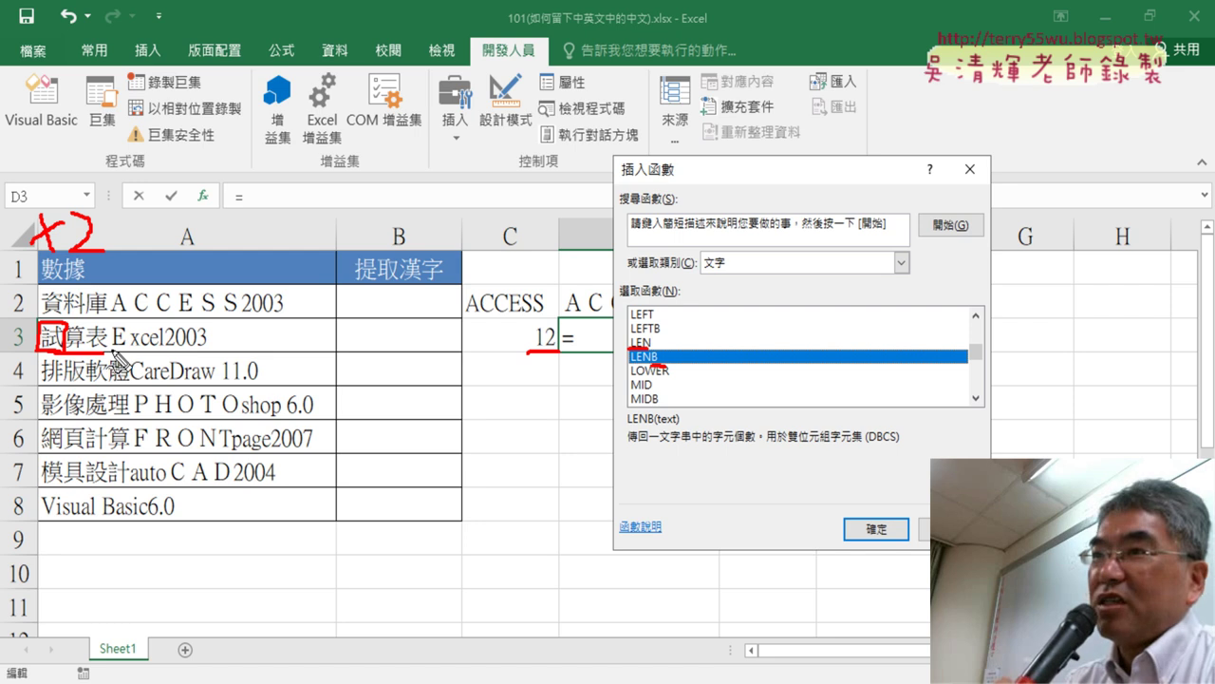
{"action": "mouse_move", "coordinate": [127, 350]}
{"action": "left_mouse_down"}
{"action": "mouse_move", "coordinate": [133, 324]}
{"action": "mouse_move", "coordinate": [130, 349]}
{"action": "left_mouse_up"}
{"action": "mouse_move", "coordinate": [161, 219]}
{"action": "left_mouse_down"}
{"action": "mouse_move", "coordinate": [150, 250]}
{"action": "mouse_move", "coordinate": [249, 251]}
{"action": "left_mouse_up"}
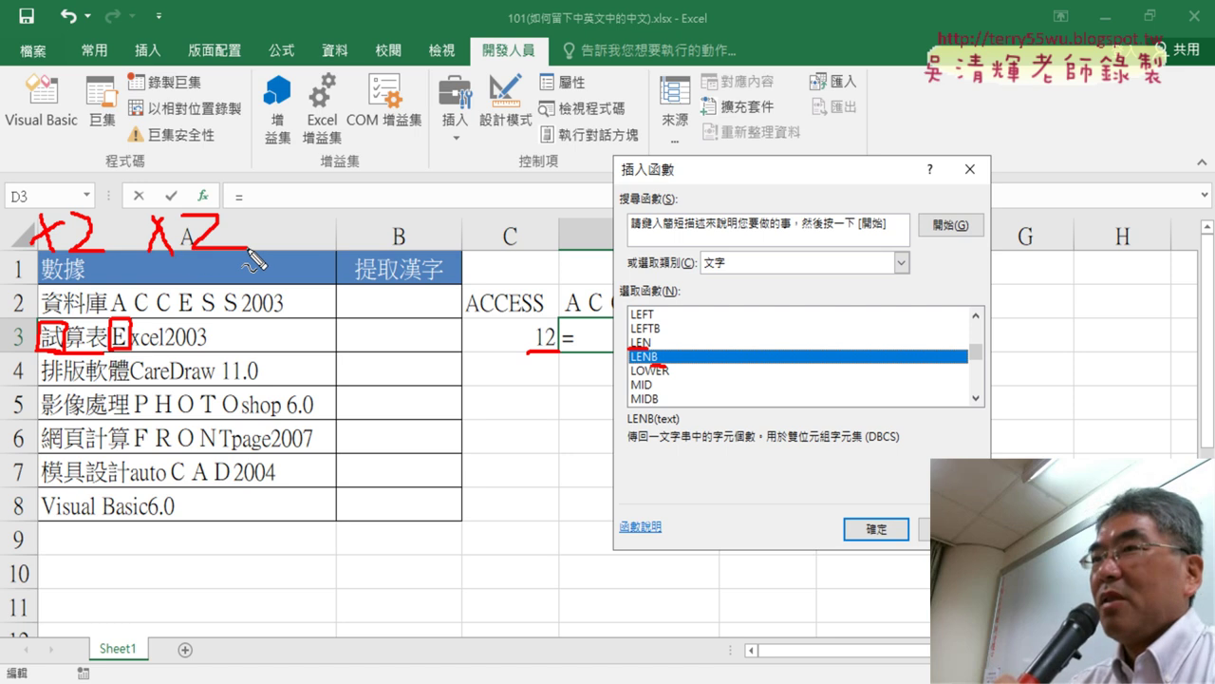
{"action": "key", "text": "Escape"}
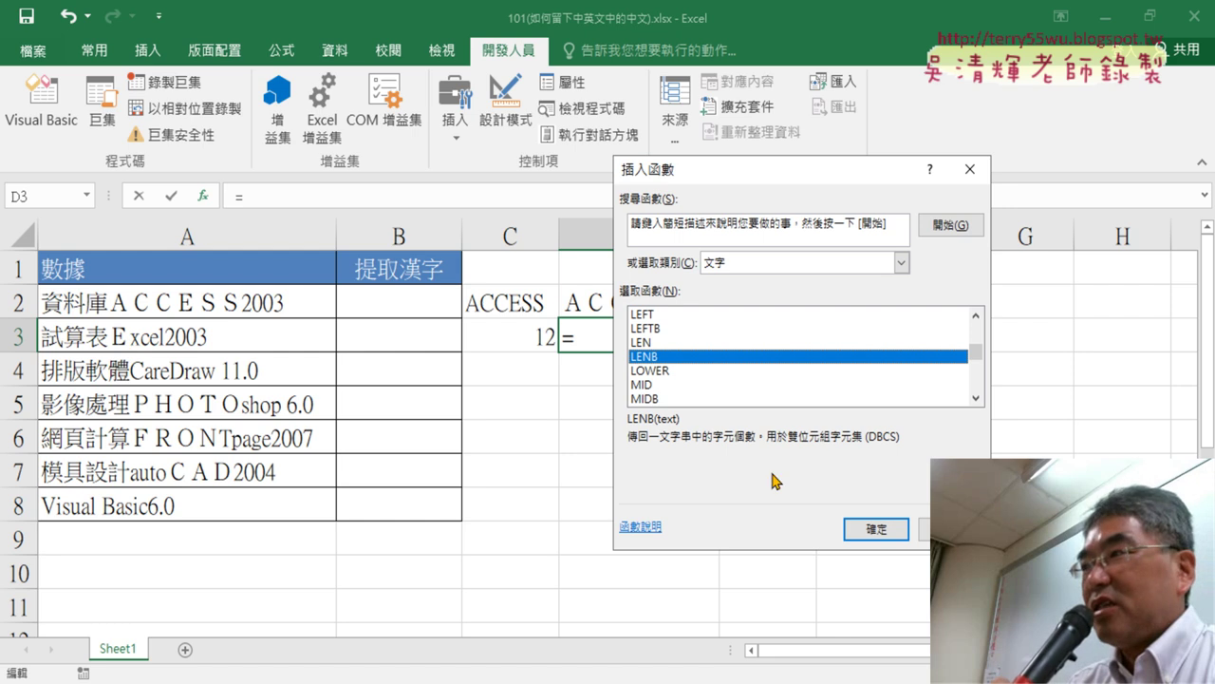
- Enter =LENB(A3) in D3, annotating the 16-byte result with a red underline and ×2 note
{"action": "left_click", "coordinate": [877, 529]}
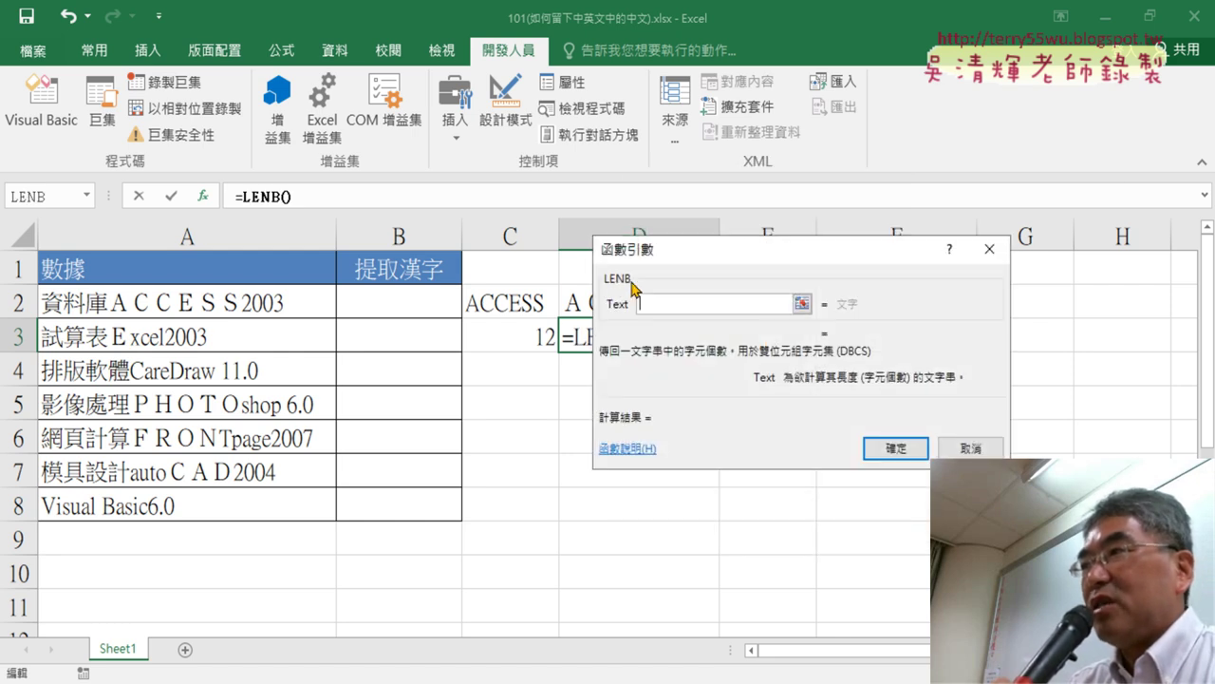
{"action": "left_click", "coordinate": [150, 334]}
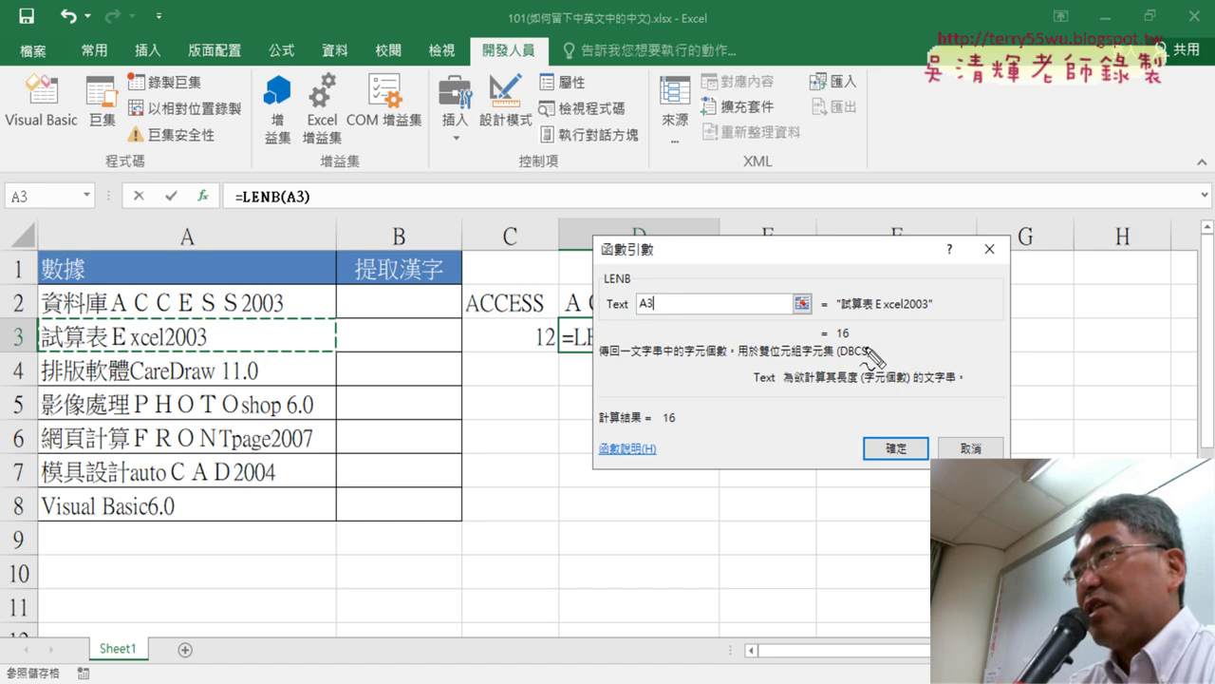
{"action": "left_click_drag", "start_coordinate": [835, 338], "coordinate": [872, 312]}
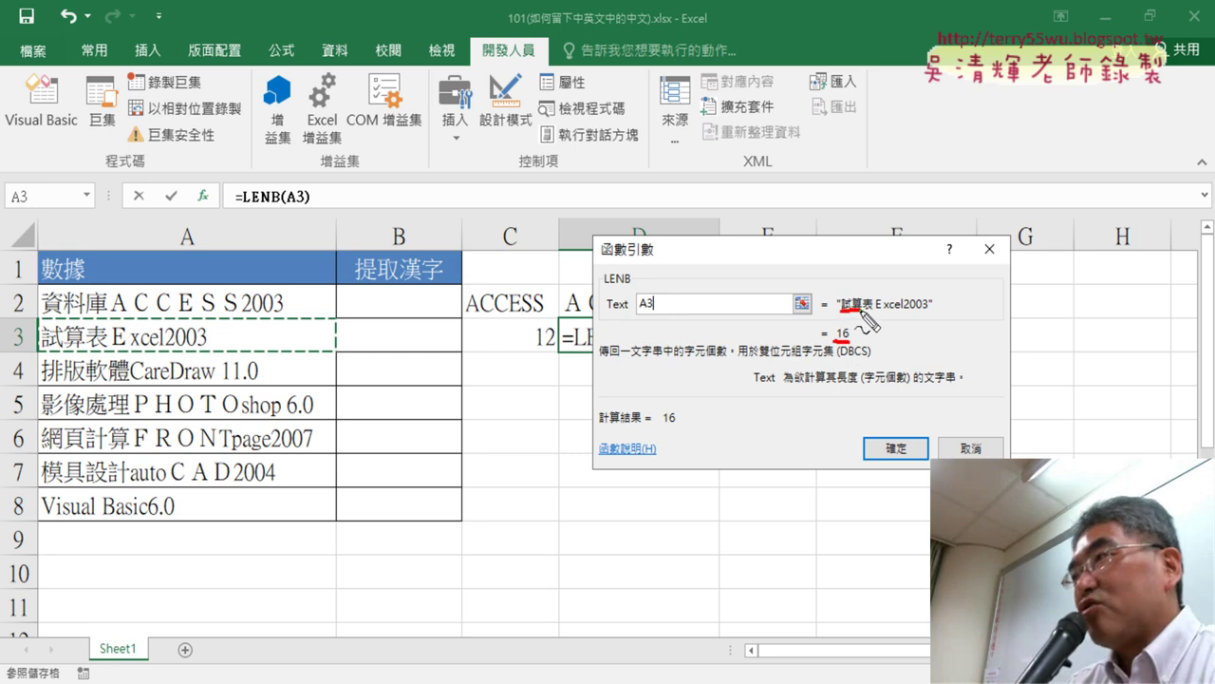
{"action": "mouse_move", "coordinate": [839, 229]}
{"action": "left_mouse_down"}
{"action": "mouse_move", "coordinate": [866, 255]}
{"action": "mouse_move", "coordinate": [839, 258]}
{"action": "mouse_move", "coordinate": [913, 243]}
{"action": "left_mouse_up"}
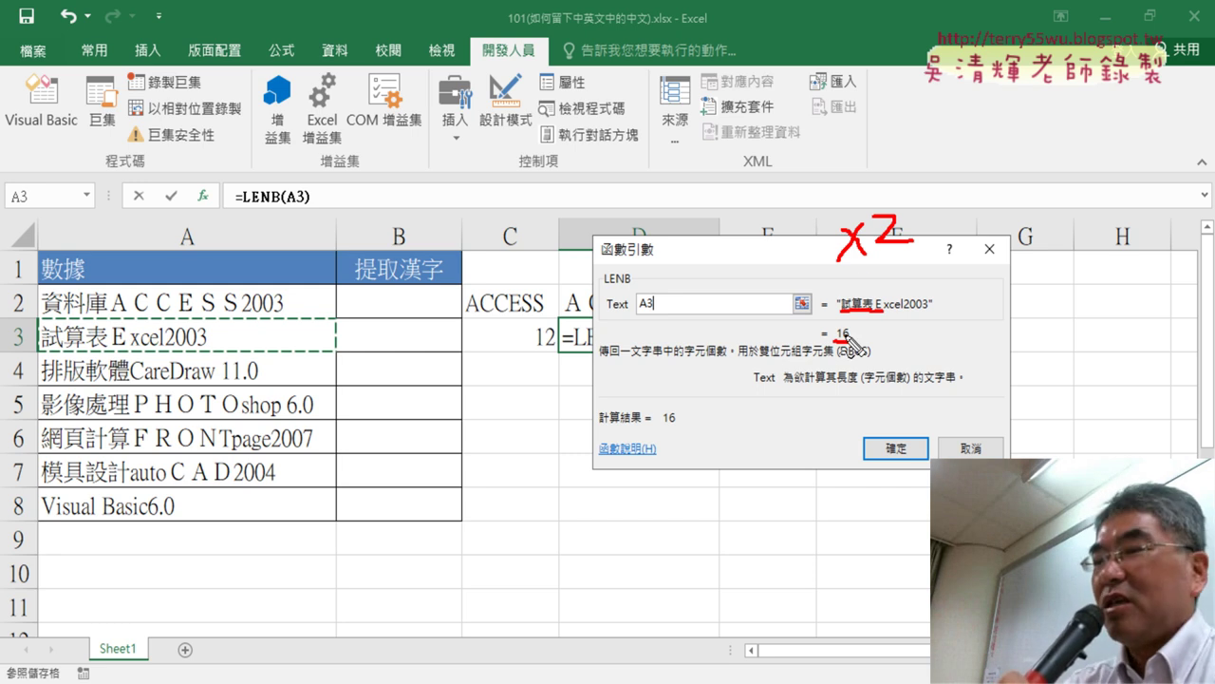
{"action": "left_click", "coordinate": [887, 445]}
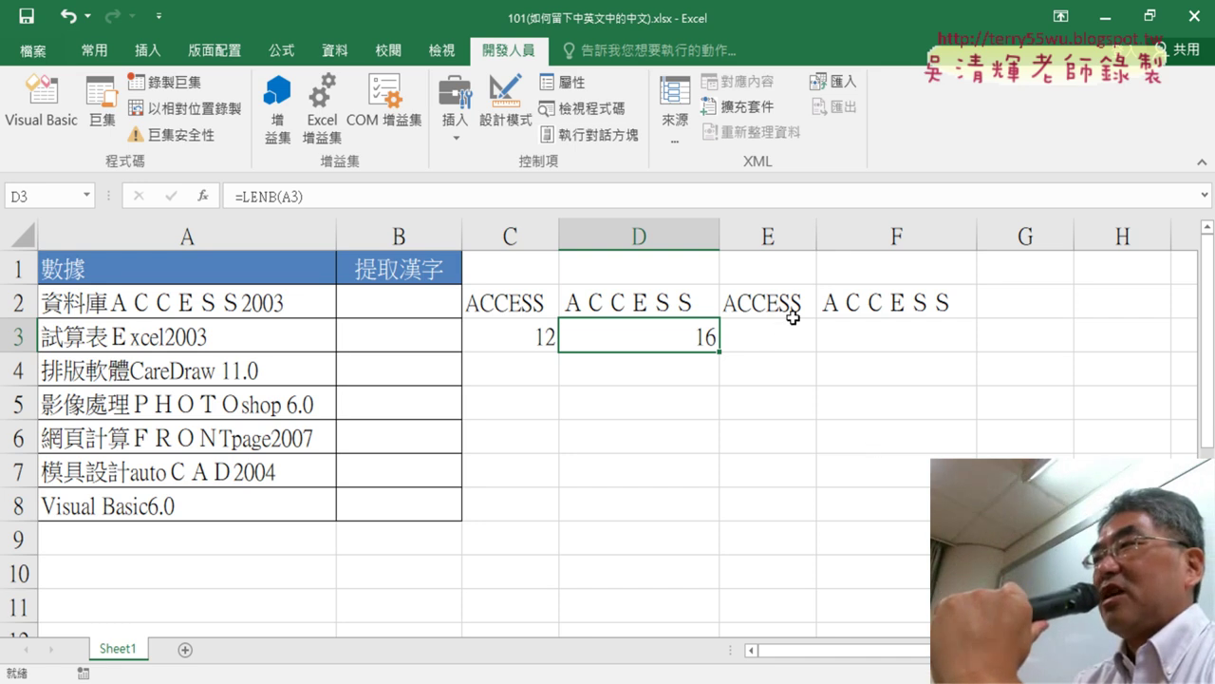
- Review the formulas in E2, the LEN count in C3 and the LENB count in D3
{"action": "left_click", "coordinate": [780, 308]}
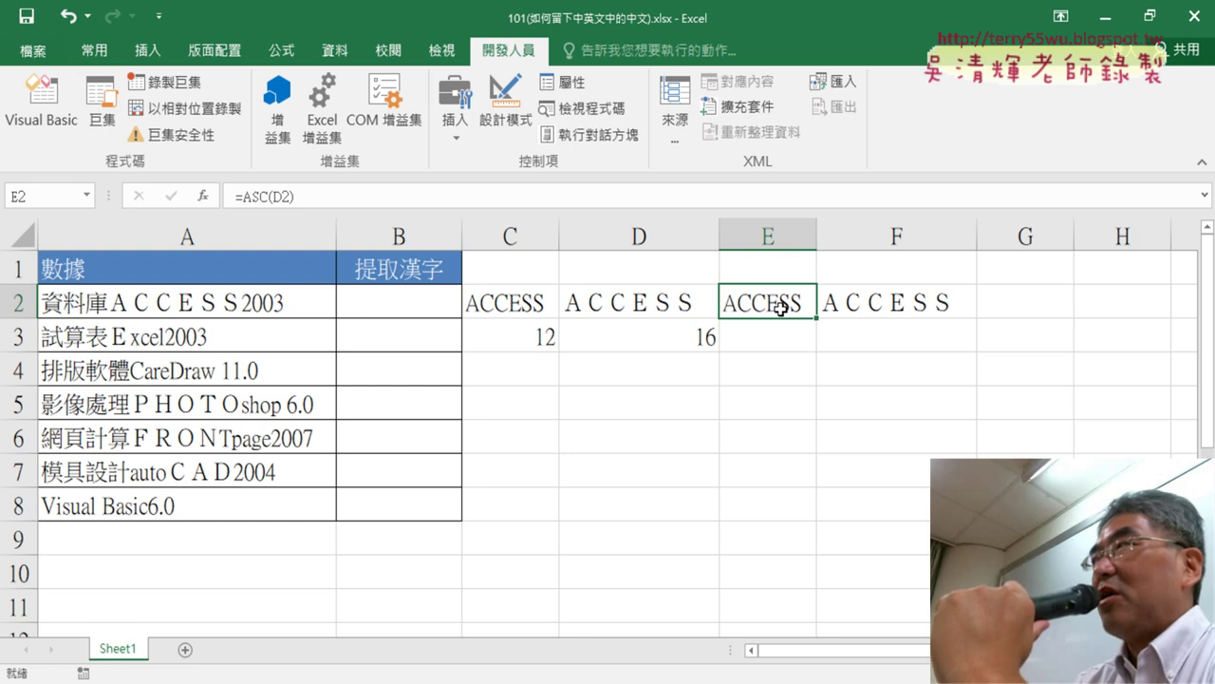
{"action": "left_click", "coordinate": [528, 338]}
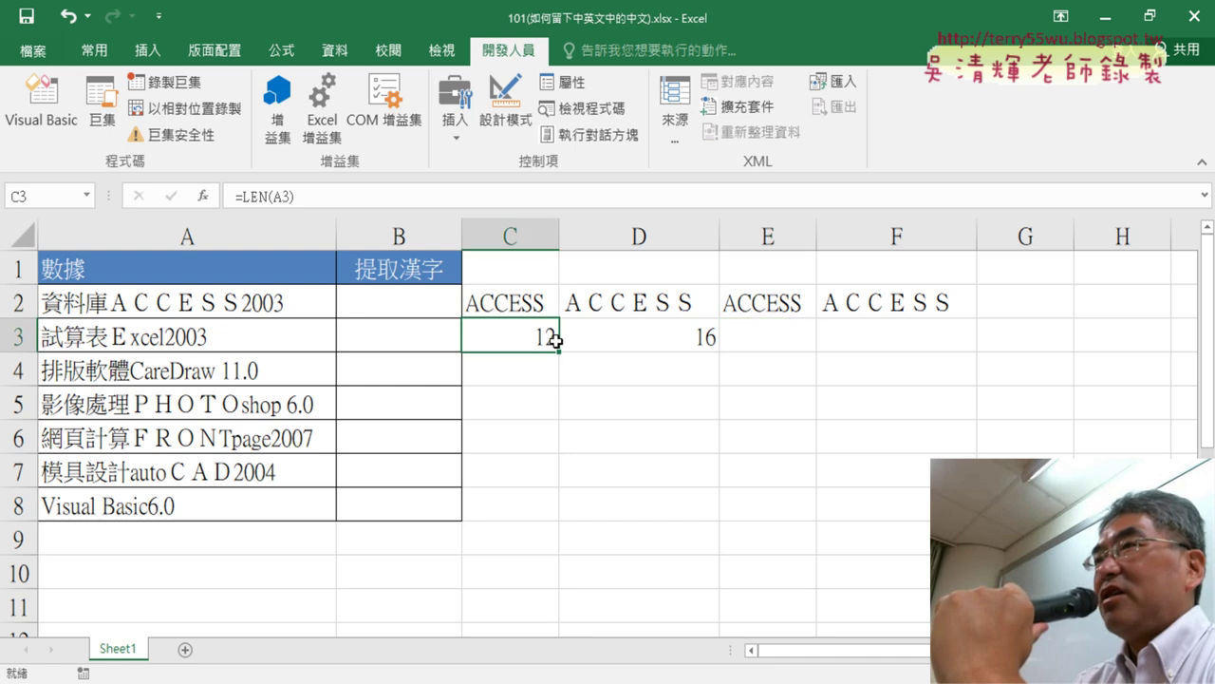
{"action": "left_click", "coordinate": [653, 339]}
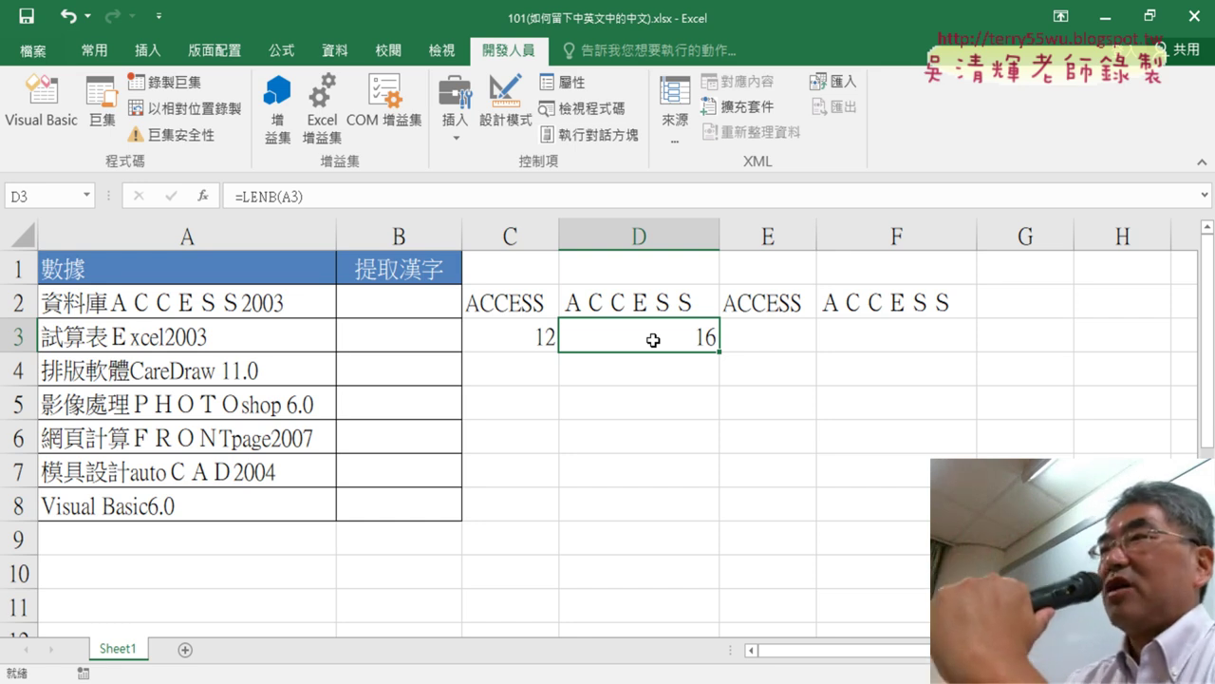
- Edit D2 and select all of its full-width ＡＣＣＥＳＳ text
{"action": "left_click", "coordinate": [642, 302]}
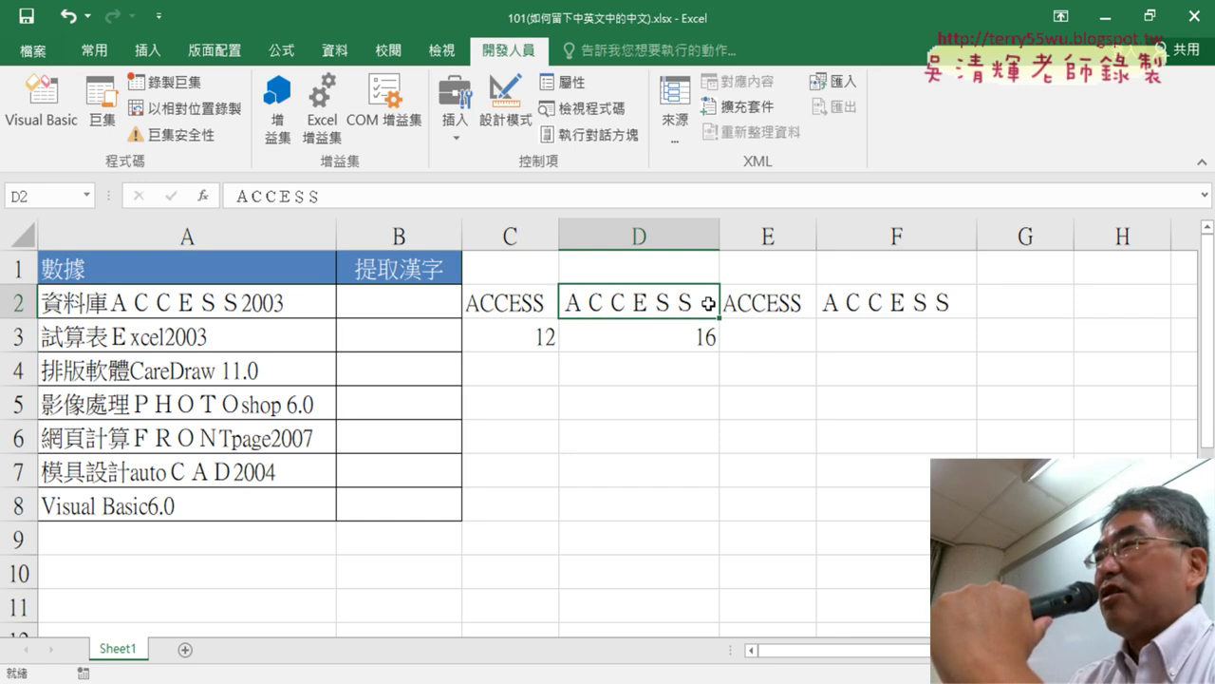
{"action": "double_click", "coordinate": [708, 302]}
{"action": "left_click_drag", "start_coordinate": [708, 302], "coordinate": [524, 300]}
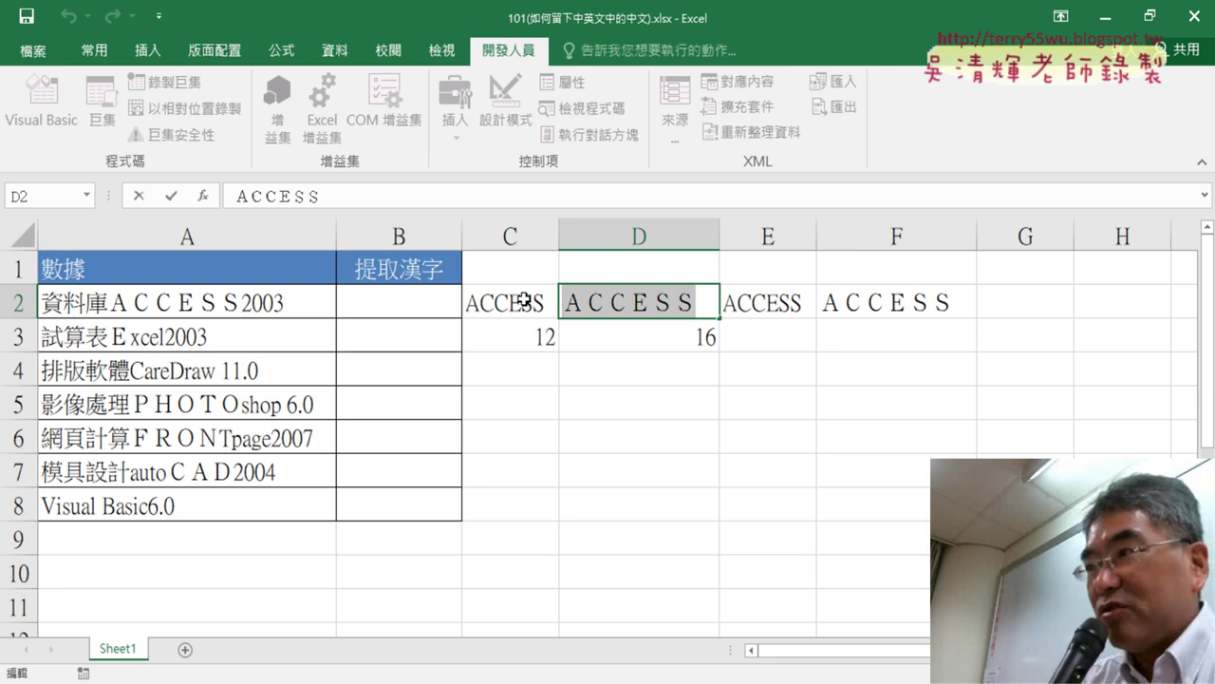
- Delete D2's full-width ACCESS text so D2 through F2 are left blank
{"action": "type", "text": "A"}
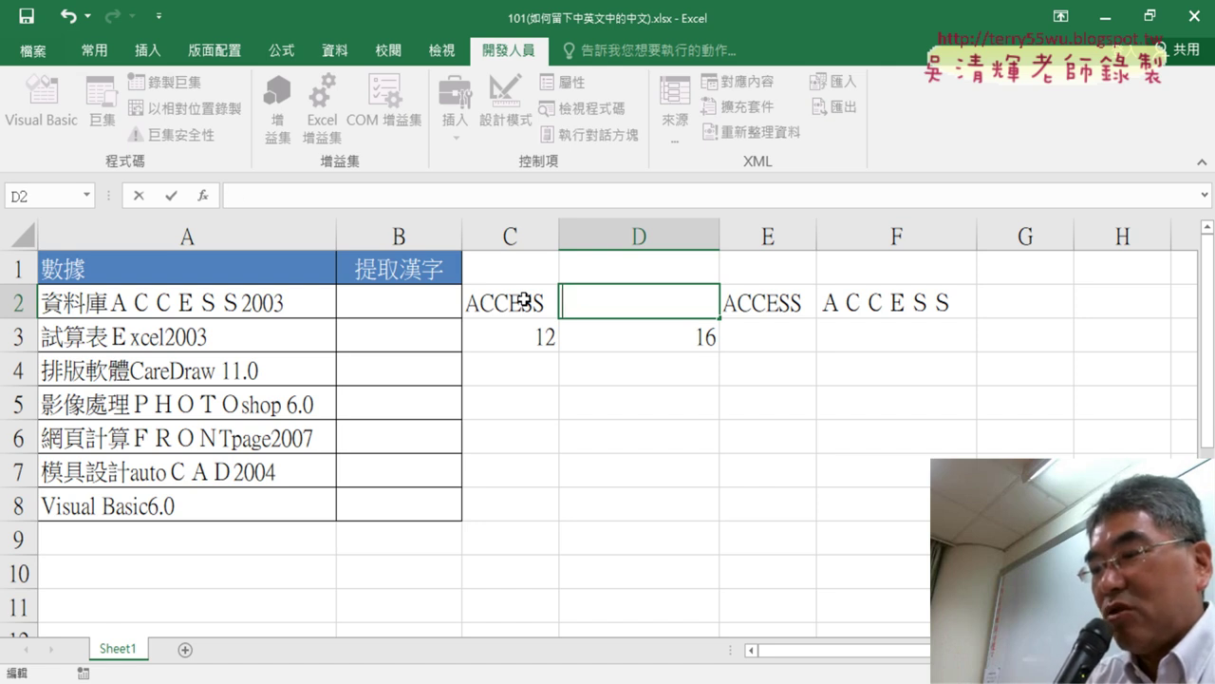
{"action": "type", "text": "A"}
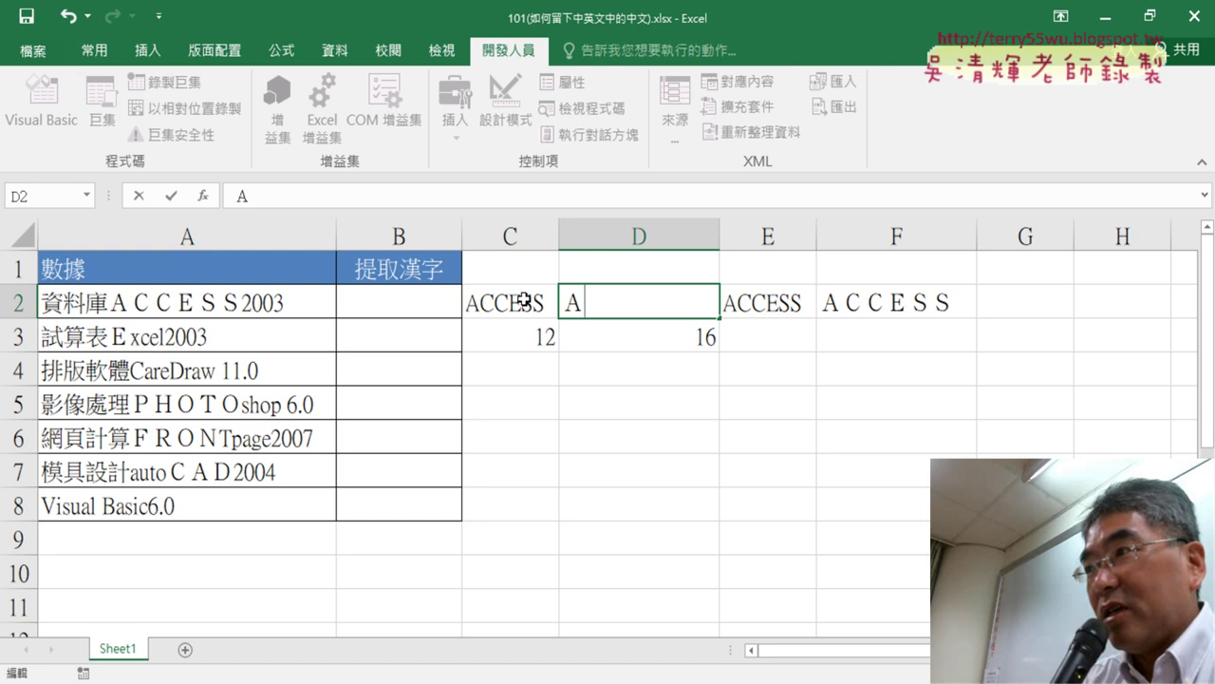
{"action": "type", "text": "ＣＣ"}
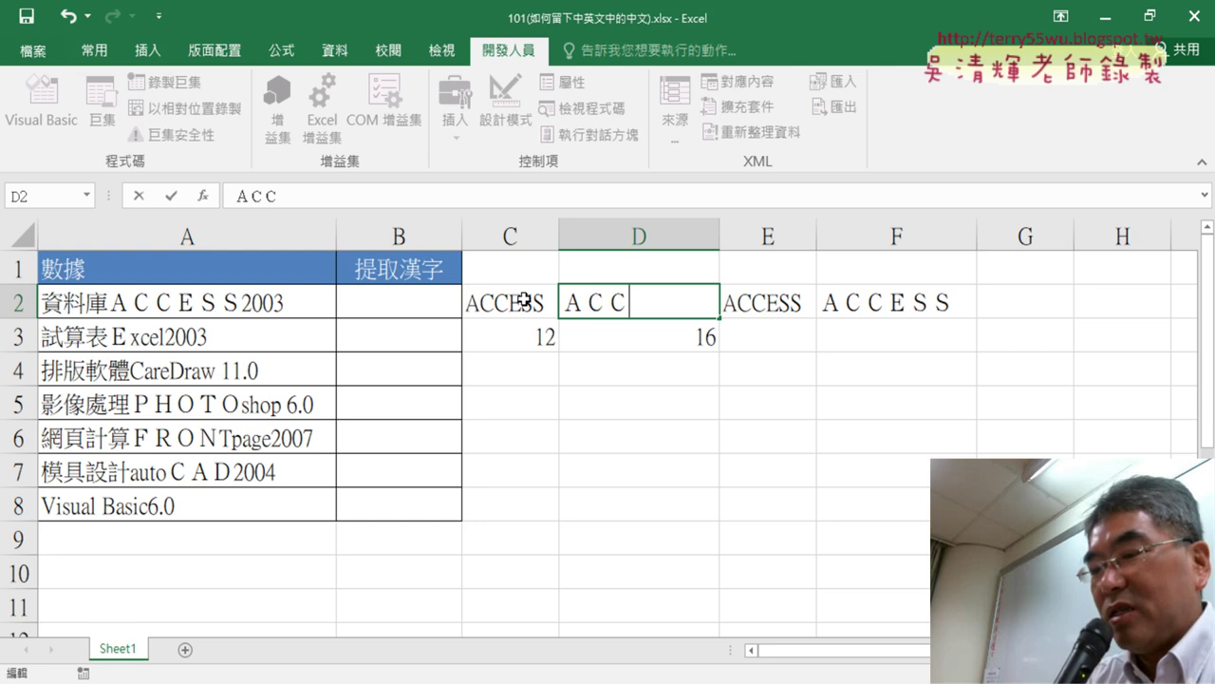
{"action": "type", "text": "ＥＳＳ"}
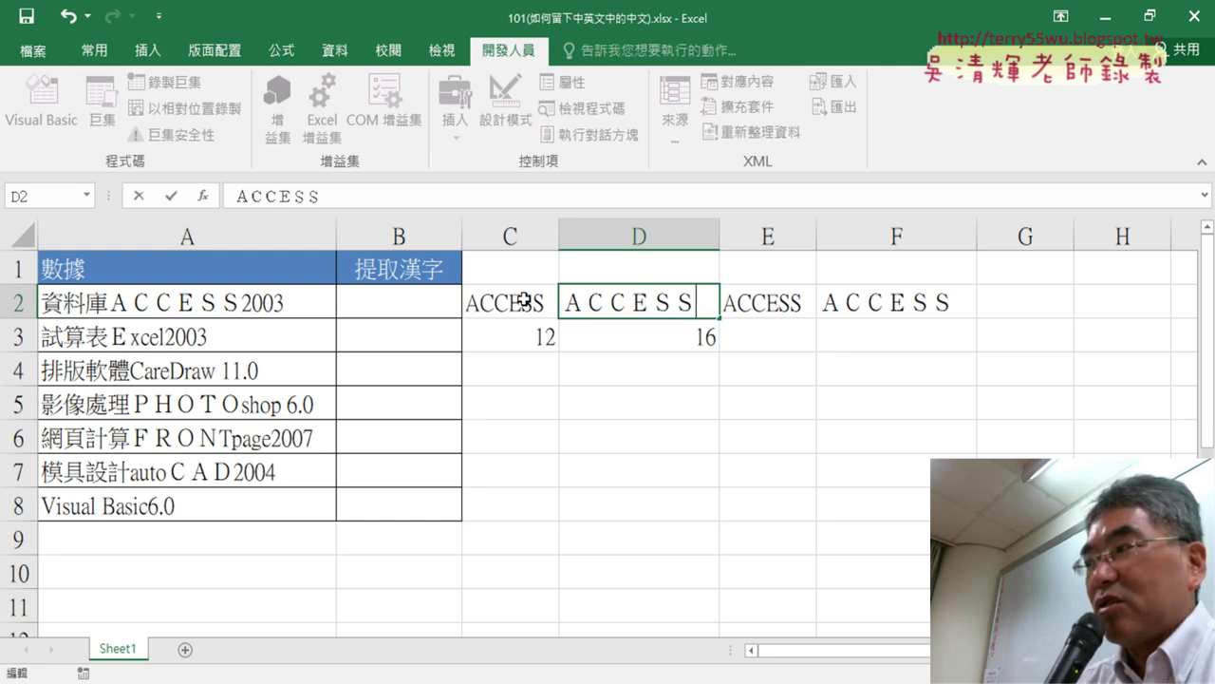
{"action": "key", "text": "BackSpace"}
{"action": "key", "text": "BackSpace"}
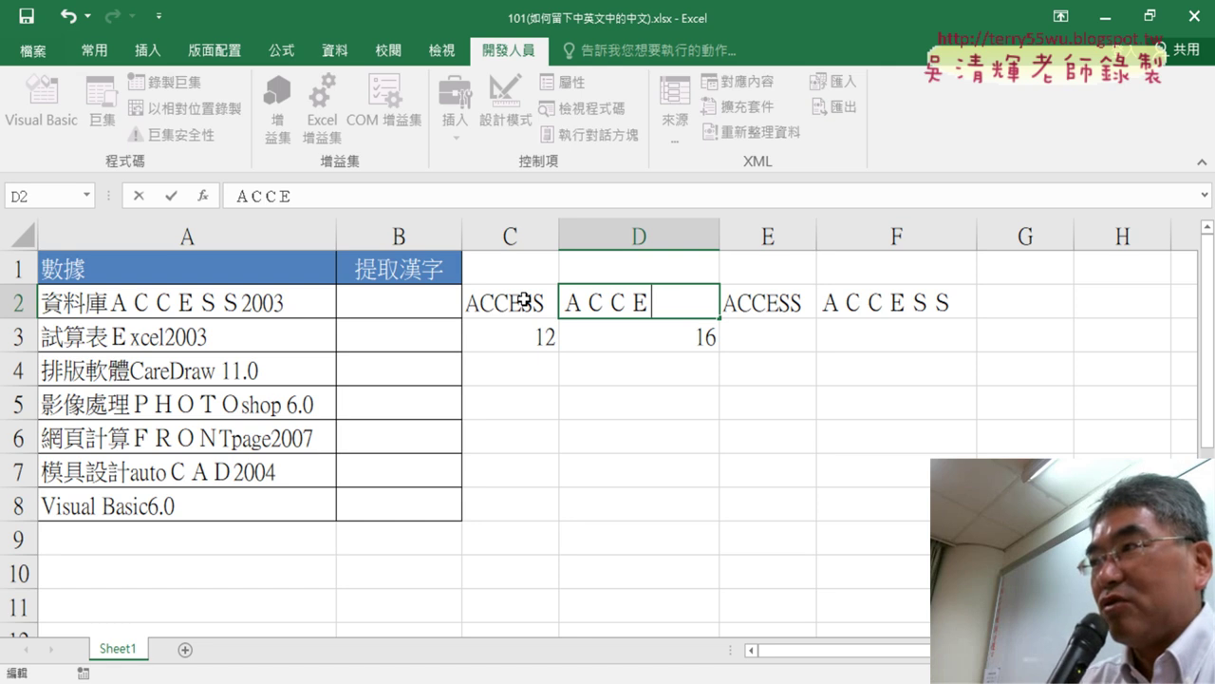
{"action": "key", "text": "BackSpace"}
{"action": "key", "text": "BackSpace"}
{"action": "key", "text": "BackSpace"}
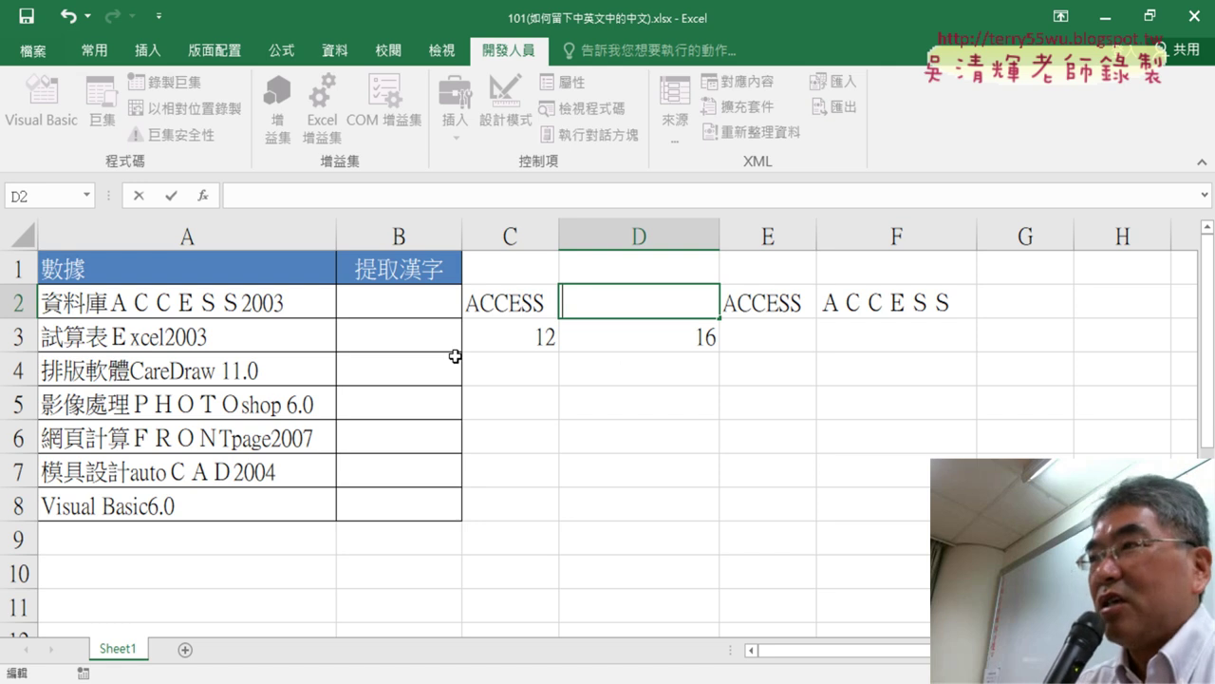
{"action": "left_click", "coordinate": [406, 301]}
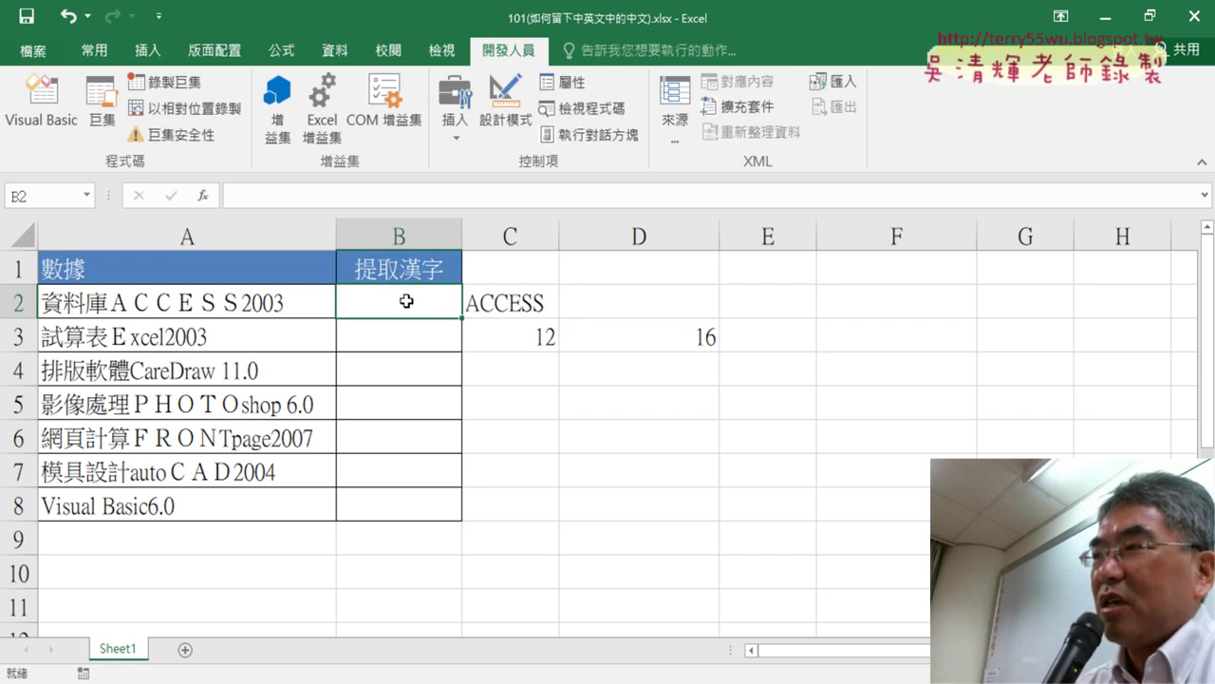